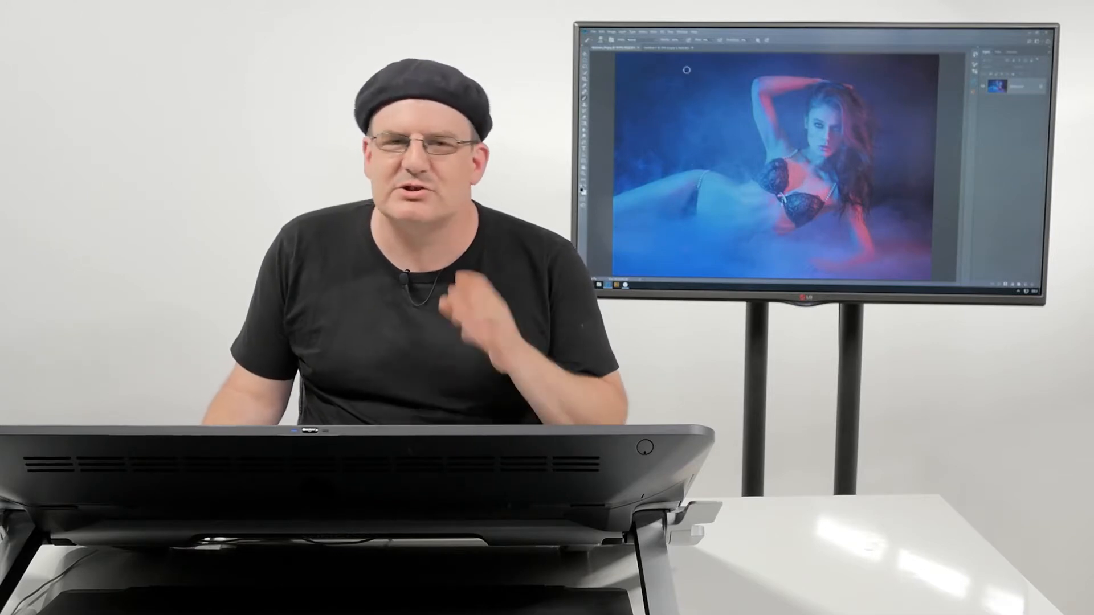
Step: Switch to the blank Untitled-1 document and resize the brush tip interactively over the empty canvas
{"action": "left_click", "coordinate": [683, 48]}
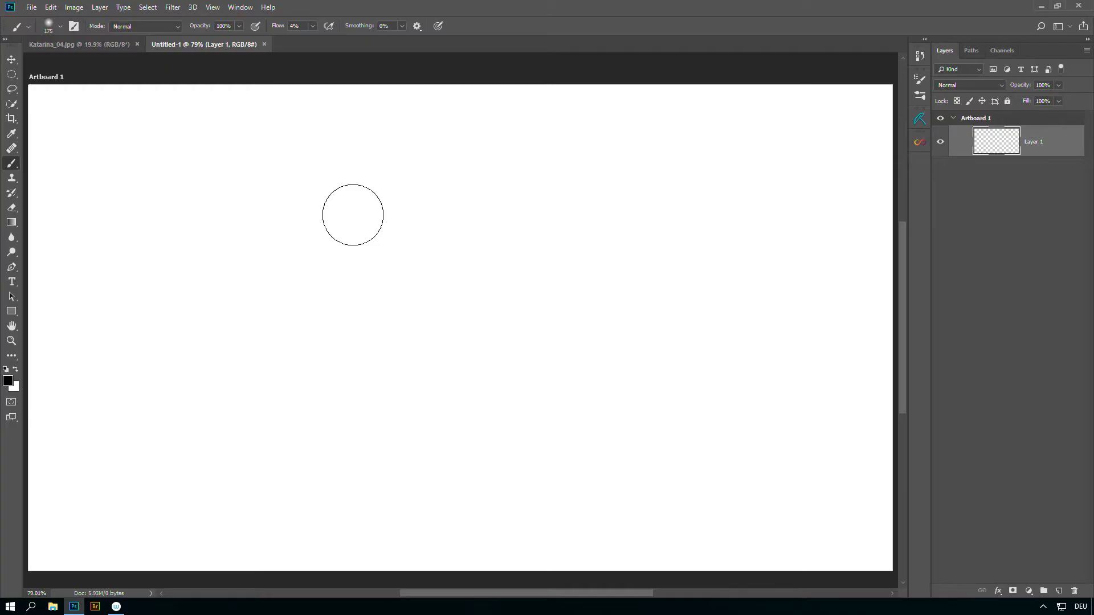
{"action": "key", "text": "alt"}
{"action": "key", "text": "ctrl"}
{"action": "key", "text": "alt+shift"}
{"action": "key", "text": "alt"}
{"action": "mouse_move", "coordinate": [403, 329]}
{"action": "left_mouse_down"}
{"action": "mouse_move", "coordinate": [455, 336]}
{"action": "mouse_move", "coordinate": [385, 340]}
{"action": "mouse_move", "coordinate": [514, 348]}
{"action": "mouse_move", "coordinate": [446, 348]}
{"action": "left_mouse_up"}
{"action": "mouse_move", "coordinate": [450, 301]}
{"action": "left_mouse_down"}
{"action": "mouse_move", "coordinate": [442, 445]}
{"action": "mouse_move", "coordinate": [446, 271]}
{"action": "mouse_move", "coordinate": [444, 467]}
{"action": "mouse_move", "coordinate": [443, 323]}
{"action": "mouse_move", "coordinate": [448, 292]}
{"action": "mouse_move", "coordinate": [450, 442]}
{"action": "mouse_move", "coordinate": [459, 222]}
{"action": "mouse_move", "coordinate": [348, 240]}
{"action": "left_mouse_up"}
Step: Look up the shortcuts for decreasing and increasing brush size among the Tools keyboard shortcuts, and close the shortcut settings
{"action": "left_click", "coordinate": [50, 7]}
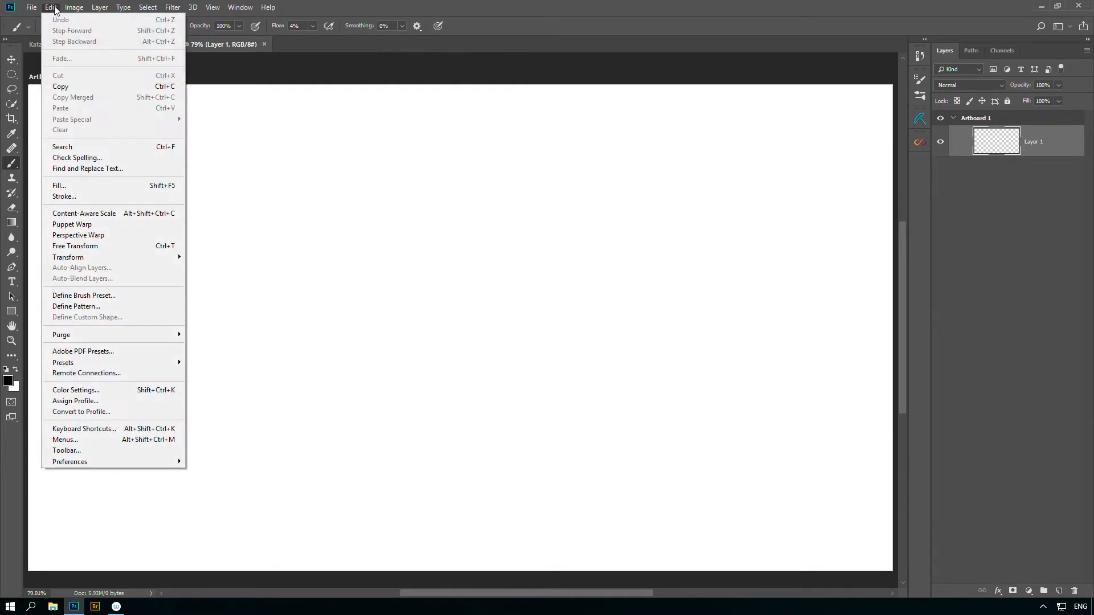
{"action": "left_click", "coordinate": [84, 428]}
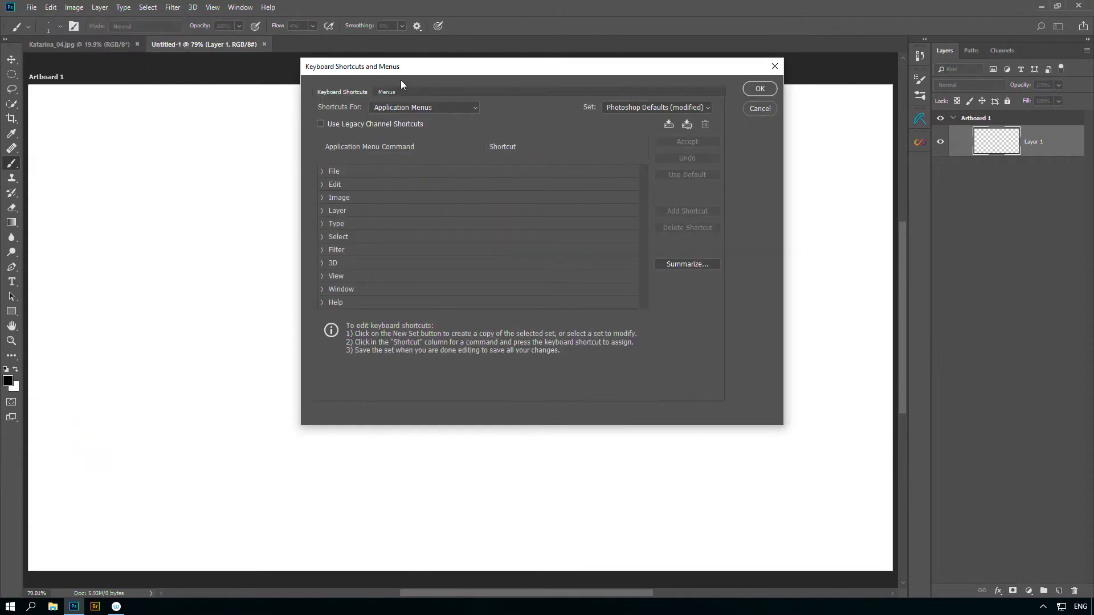
{"action": "left_click", "coordinate": [436, 107]}
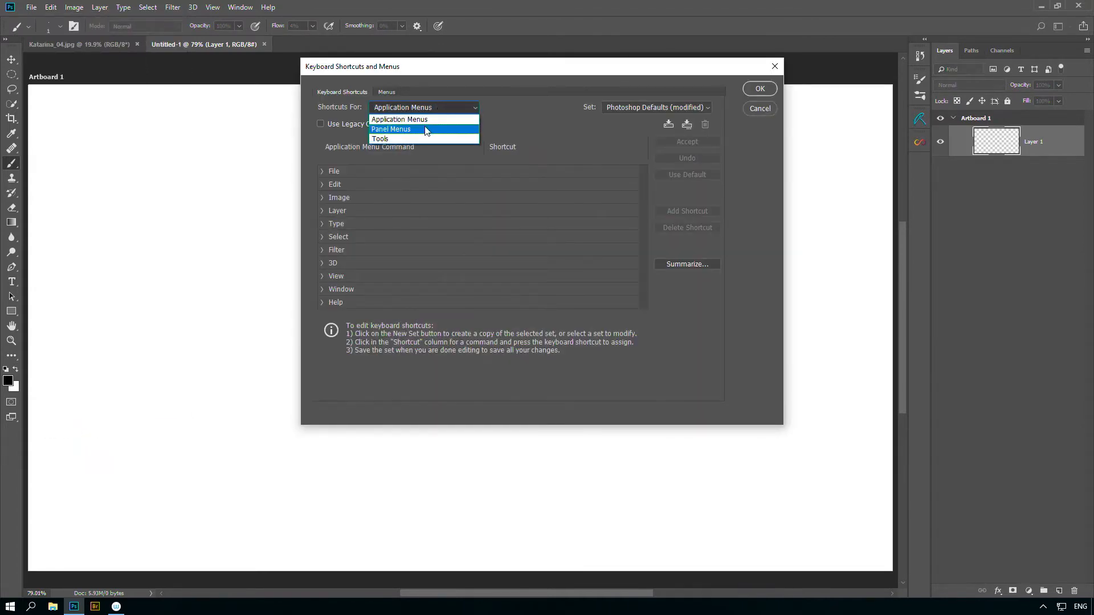
{"action": "left_click", "coordinate": [422, 137]}
{"action": "left_click_drag", "start_coordinate": [641, 181], "coordinate": [638, 275]}
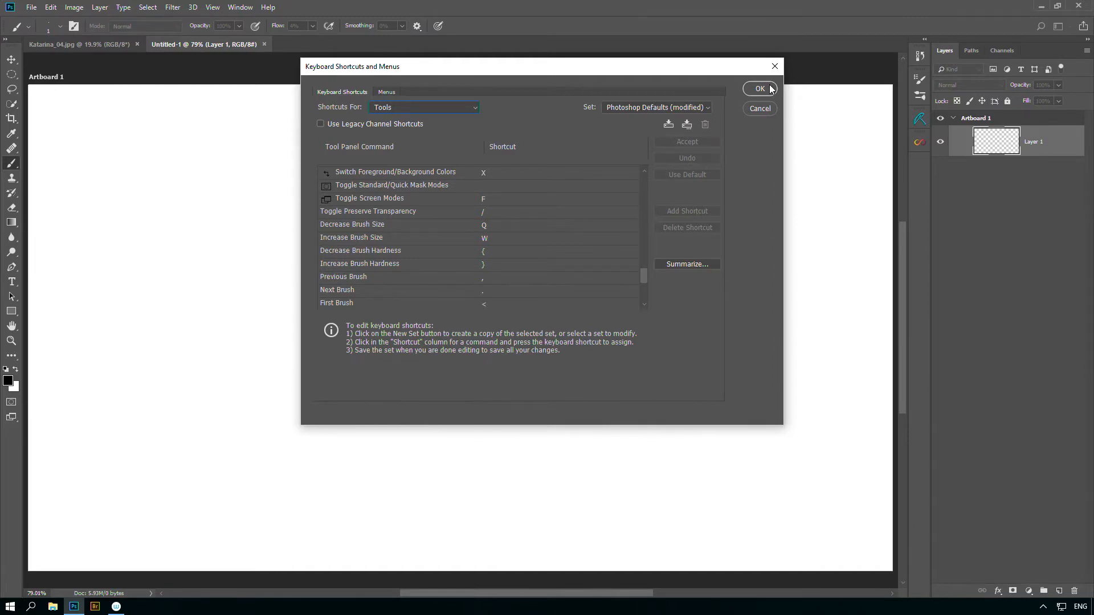
{"action": "left_click", "coordinate": [774, 66]}
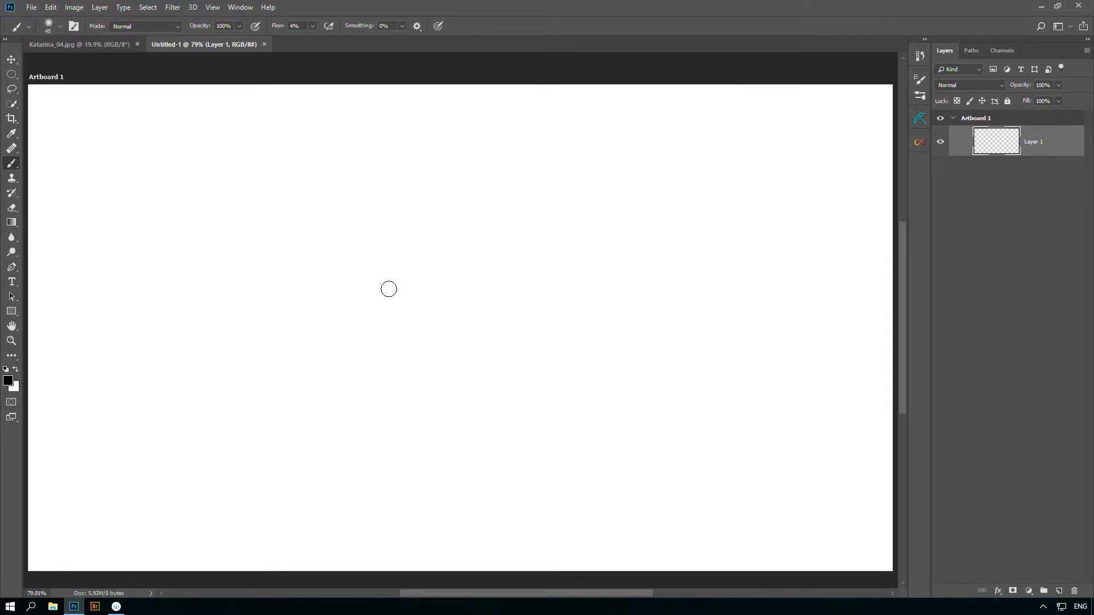
Step: Enlarge the brush tip over many increments and shrink it back down again
{"action": "key", "text": "bracketright"}
{"action": "key", "text": "bracketright"}
{"action": "key", "text": "bracketright"}
{"action": "key", "text": "bracketright"}
{"action": "key", "text": "bracketright"}
{"action": "key", "text": "bracketright"}
{"action": "key", "text": "bracketright"}
{"action": "key", "text": "bracketright"}
{"action": "key", "text": "bracketright"}
{"action": "key", "text": "bracketright"}
{"action": "key", "text": "bracketright"}
{"action": "key", "text": "bracketright"}
{"action": "key", "text": "bracketright"}
{"action": "key", "text": "bracketright"}
{"action": "key", "text": "bracketright"}
{"action": "key", "text": "bracketright"}
{"action": "key", "text": "bracketright"}
{"action": "key", "text": "bracketright"}
{"action": "key", "text": "bracketright"}
{"action": "key", "text": "bracketright"}
{"action": "key", "text": "bracketleft"}
{"action": "key", "text": "bracketleft"}
{"action": "key", "text": "bracketleft"}
{"action": "key", "text": "bracketleft"}
{"action": "key", "text": "bracketleft"}
{"action": "key", "text": "bracketleft"}
{"action": "key", "text": "bracketleft"}
{"action": "key", "text": "bracketleft"}
{"action": "key", "text": "bracketleft"}
{"action": "key", "text": "bracketleft"}
{"action": "key", "text": "bracketleft"}
{"action": "key", "text": "bracketleft"}
{"action": "key", "text": "bracketleft"}
{"action": "key", "text": "bracketleft"}
{"action": "key", "text": "bracketleft"}
{"action": "key", "text": "bracketleft"}
{"action": "key", "text": "bracketleft"}
{"action": "key", "text": "bracketleft"}
{"action": "key", "text": "bracketleft"}
Step: Set the brush to 125 px with 100% flow and paint a soft black vertical stroke in the canvas's left half
{"action": "key", "text": "bracketright"}
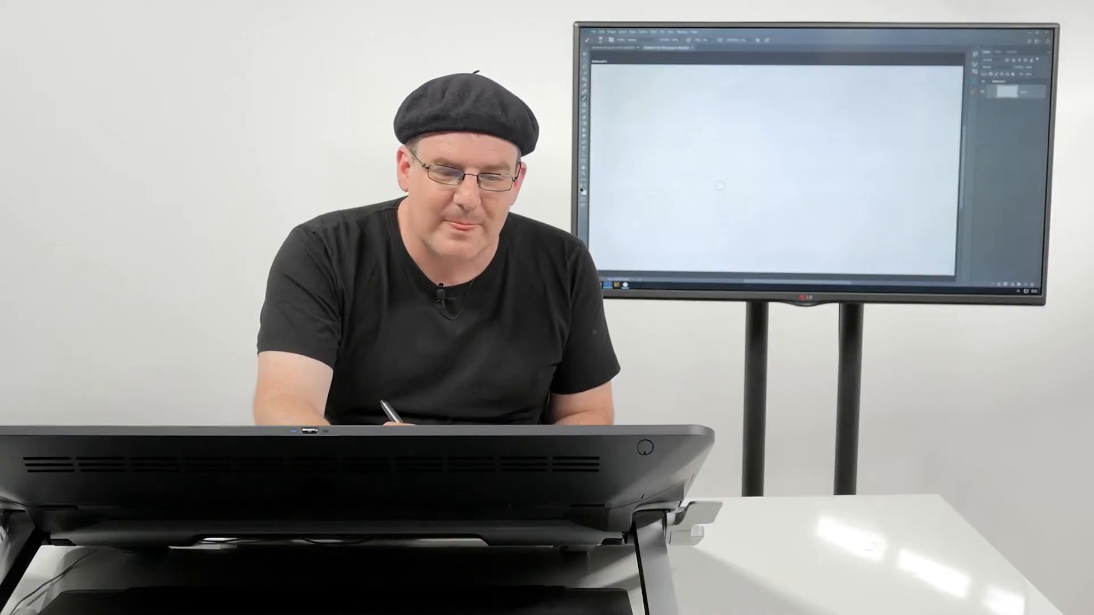
{"action": "key", "text": "bracketright"}
{"action": "key", "text": "bracketright"}
{"action": "key", "text": "bracketright"}
{"action": "key", "text": "bracketright"}
{"action": "key", "text": "bracketright"}
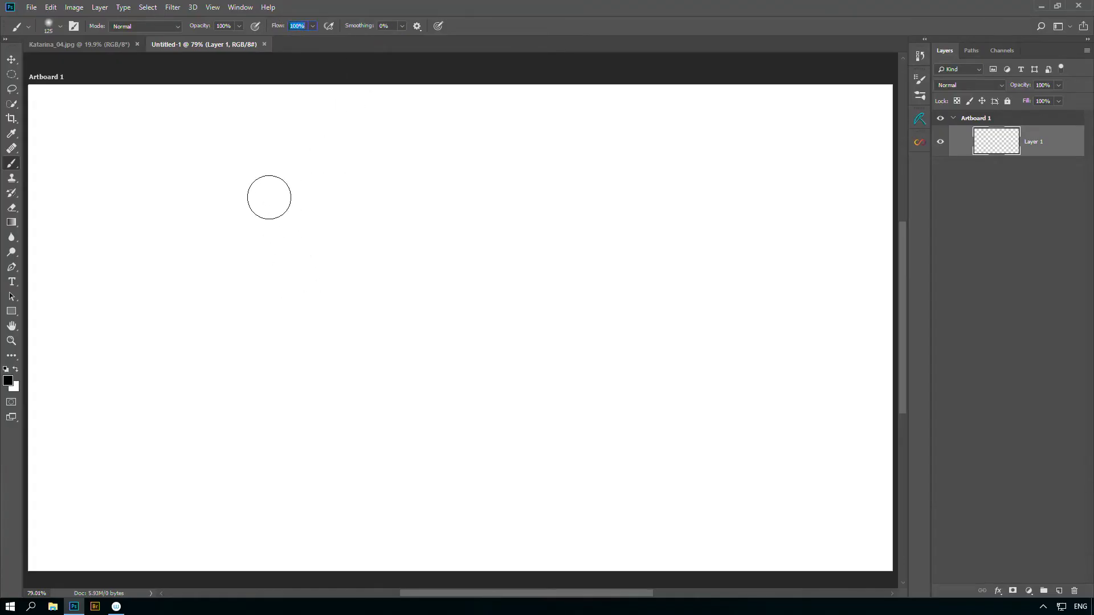
{"action": "mouse_move", "coordinate": [279, 177]}
{"action": "left_mouse_down"}
{"action": "mouse_move", "coordinate": [276, 530]}
{"action": "mouse_move", "coordinate": [286, 525]}
{"action": "left_mouse_up"}
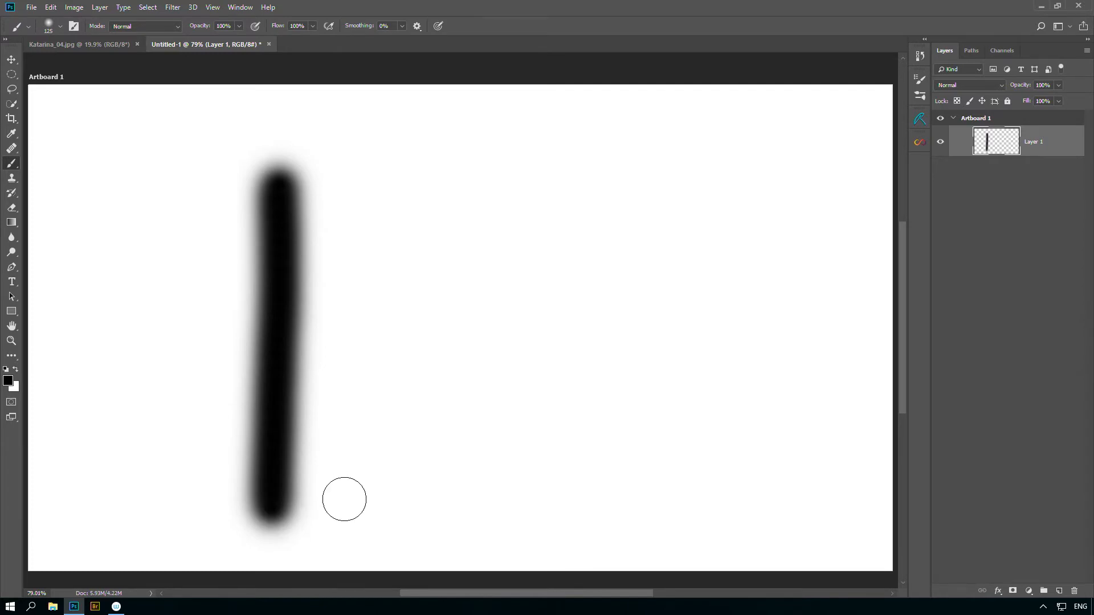
Step: Enlarge the brush past 400 px and paint a broad soft black stroke along the artboard's left edge
{"action": "key", "text": "bracketright"}
{"action": "key", "text": "bracketright"}
{"action": "key", "text": "bracketright"}
{"action": "key", "text": "bracketright"}
{"action": "key", "text": "bracketright"}
{"action": "key", "text": "bracketright"}
{"action": "key", "text": "bracketright"}
{"action": "key", "text": "bracketright"}
{"action": "key", "text": "bracketright"}
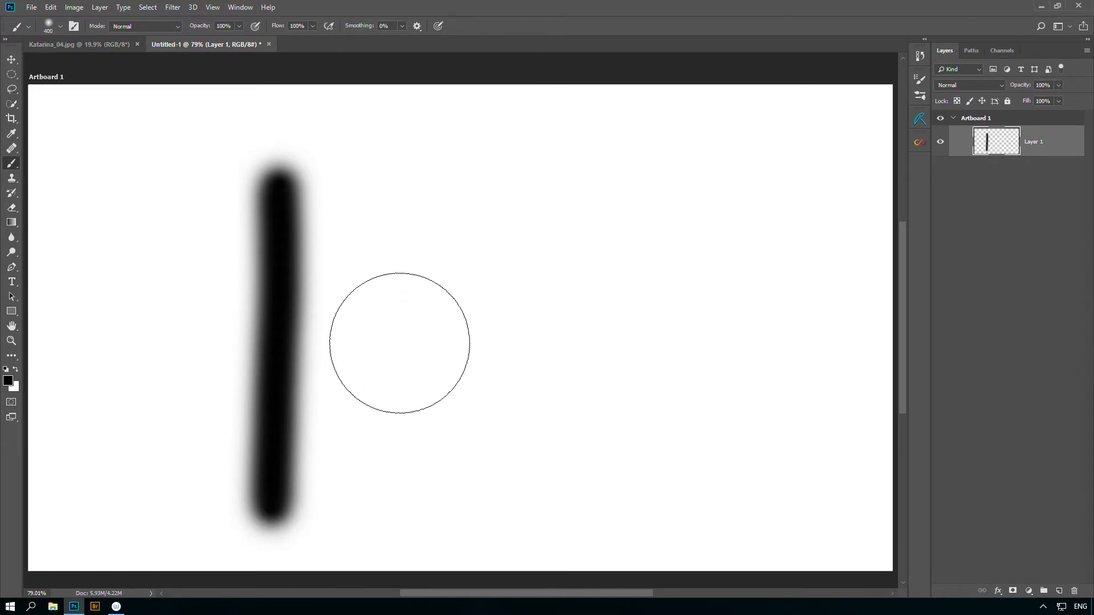
{"action": "mouse_move", "coordinate": [187, 427]}
{"action": "left_mouse_down"}
{"action": "mouse_move", "coordinate": [129, 484]}
{"action": "mouse_move", "coordinate": [97, 146]}
{"action": "mouse_move", "coordinate": [114, 80]}
{"action": "left_mouse_up"}
Step: Enlarge the brush to 1000 px and paint a sweeping soft black stroke down the artboard's right side
{"action": "key", "text": "bracketright"}
{"action": "key", "text": "bracketright"}
{"action": "key", "text": "bracketright"}
{"action": "mouse_move", "coordinate": [681, 68]}
{"action": "left_mouse_down"}
{"action": "mouse_move", "coordinate": [888, 167]}
{"action": "mouse_move", "coordinate": [968, 300]}
{"action": "mouse_move", "coordinate": [960, 483]}
{"action": "mouse_move", "coordinate": [867, 587]}
{"action": "left_mouse_up"}
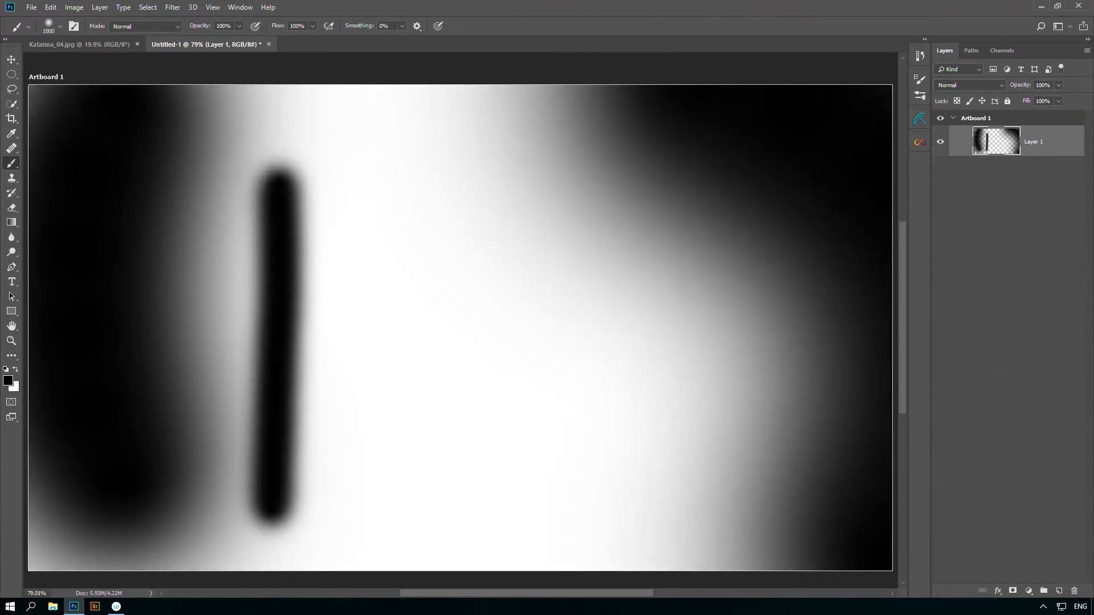
Step: Shrink the brush far down and paint a narrower vertical stroke beside the first vertical stroke
{"action": "key", "text": "bracketleft"}
{"action": "key", "text": "bracketleft"}
{"action": "key", "text": "bracketleft"}
{"action": "key", "text": "bracketleft"}
{"action": "key", "text": "bracketleft"}
{"action": "key", "text": "bracketleft"}
{"action": "key", "text": "bracketleft"}
{"action": "key", "text": "bracketleft"}
{"action": "key", "text": "bracketleft"}
{"action": "key", "text": "bracketleft"}
{"action": "key", "text": "bracketleft"}
{"action": "key", "text": "bracketleft"}
{"action": "key", "text": "bracketleft"}
{"action": "key", "text": "bracketleft"}
{"action": "key", "text": "bracketleft"}
{"action": "key", "text": "bracketleft"}
{"action": "left_click_drag", "start_coordinate": [381, 506], "coordinate": [387, 207]}
Step: Reduce the brush to 25 px and paint a thin vertical stroke beside the second one
{"action": "key", "text": "bracketleft"}
{"action": "key", "text": "bracketleft"}
{"action": "key", "text": "bracketleft"}
{"action": "key", "text": "bracketleft"}
{"action": "left_click_drag", "start_coordinate": [438, 411], "coordinate": [439, 503]}
{"action": "left_click_drag", "start_coordinate": [446, 222], "coordinate": [439, 412]}
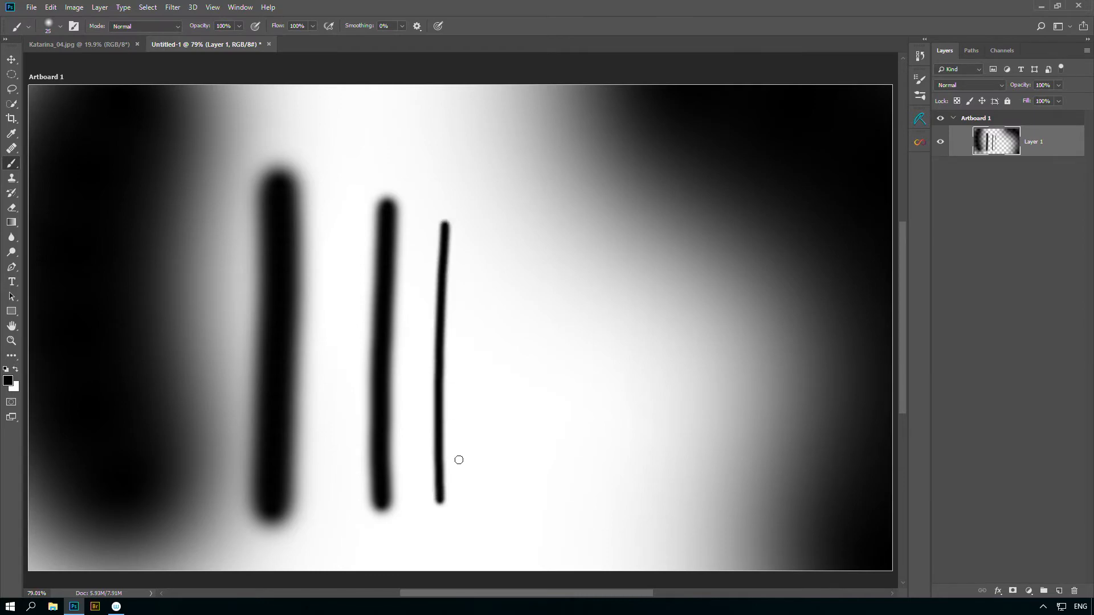
Step: Paint three more vertical lines further right, each with a smaller brush, down to 2 px
{"action": "left_click_drag", "start_coordinate": [484, 450], "coordinate": [491, 238]}
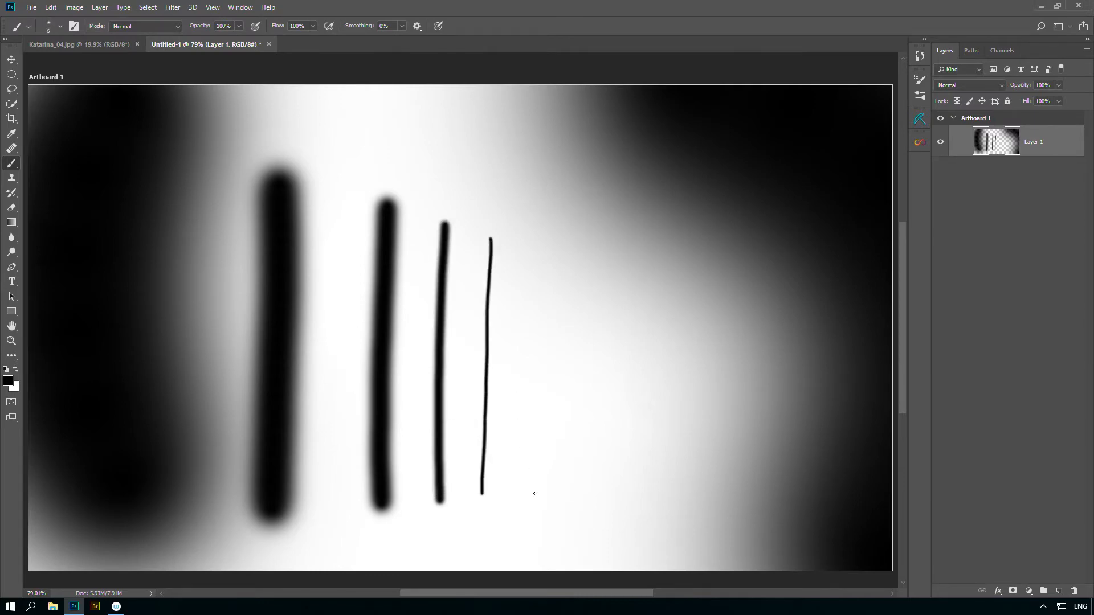
{"action": "left_click_drag", "start_coordinate": [534, 469], "coordinate": [541, 208]}
{"action": "left_click_drag", "start_coordinate": [591, 416], "coordinate": [603, 183]}
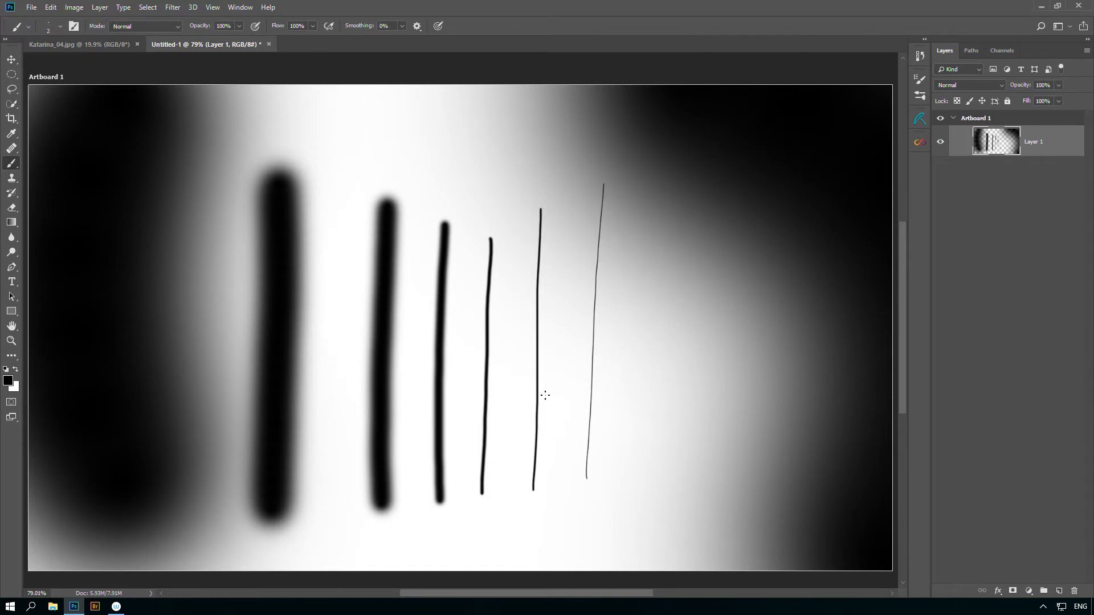
Step: Activate the History Brush and magnify two of the thin vertical lines to about 716%
{"action": "key", "text": "y"}
{"action": "key", "text": "b"}
{"action": "key", "text": "y"}
{"action": "mouse_move", "coordinate": [532, 337]}
{"action": "left_mouse_down"}
{"action": "mouse_move", "coordinate": [527, 357]}
{"action": "mouse_move", "coordinate": [539, 344]}
{"action": "mouse_move", "coordinate": [545, 369]}
{"action": "mouse_move", "coordinate": [541, 359]}
{"action": "mouse_move", "coordinate": [606, 308]}
{"action": "left_mouse_up"}
{"action": "key", "text": "z"}
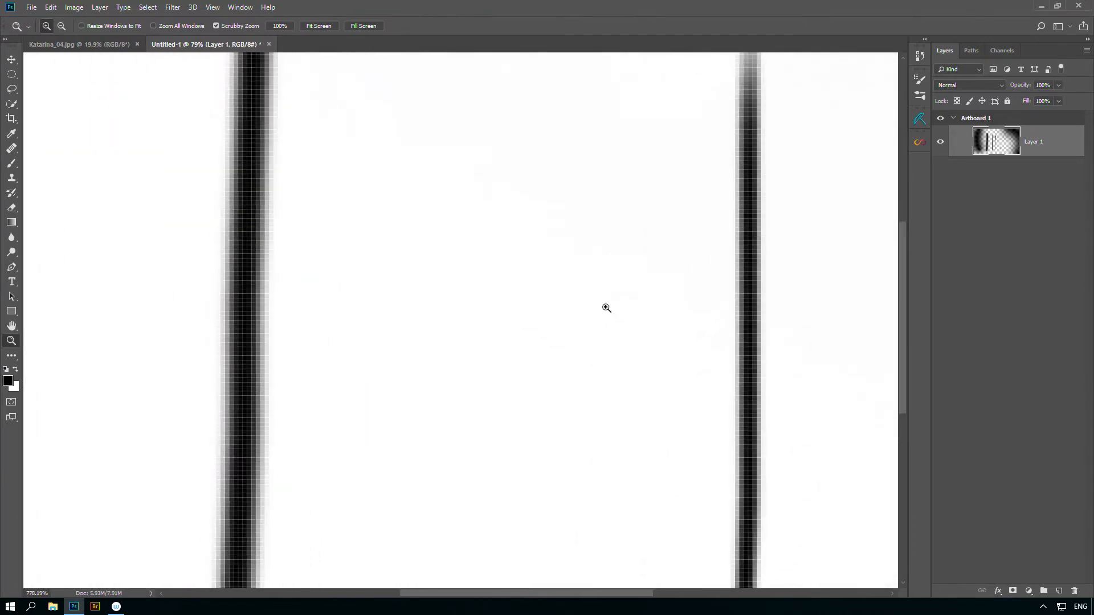
{"action": "key", "text": "ctrl+space"}
{"action": "mouse_move", "coordinate": [457, 344]}
{"action": "left_mouse_down"}
{"action": "mouse_move", "coordinate": [448, 356]}
{"action": "mouse_move", "coordinate": [469, 334]}
{"action": "mouse_move", "coordinate": [463, 346]}
{"action": "left_mouse_up"}
{"action": "key", "text": "ctrl+space"}
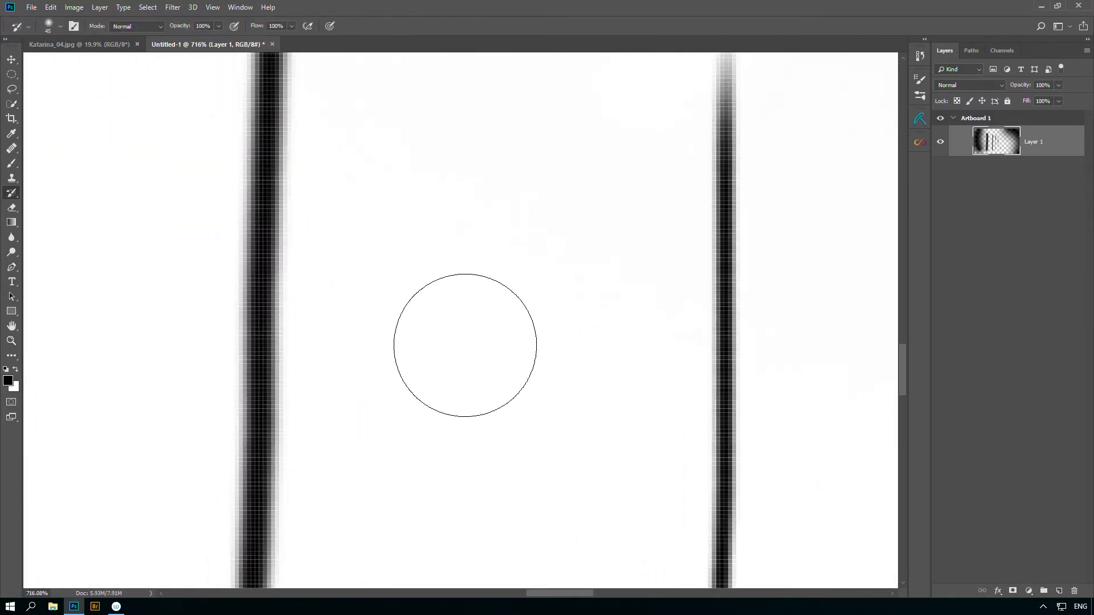
Step: Reduce the History Brush tip to 3 px
{"action": "key", "text": "bracketleft"}
{"action": "key", "text": "bracketleft"}
{"action": "key", "text": "bracketleft"}
{"action": "key", "text": "bracketleft"}
{"action": "key", "text": "bracketleft"}
{"action": "key", "text": "bracketleft"}
{"action": "key", "text": "bracketleft"}
{"action": "key", "text": "bracketleft"}
{"action": "key", "text": "bracketleft"}
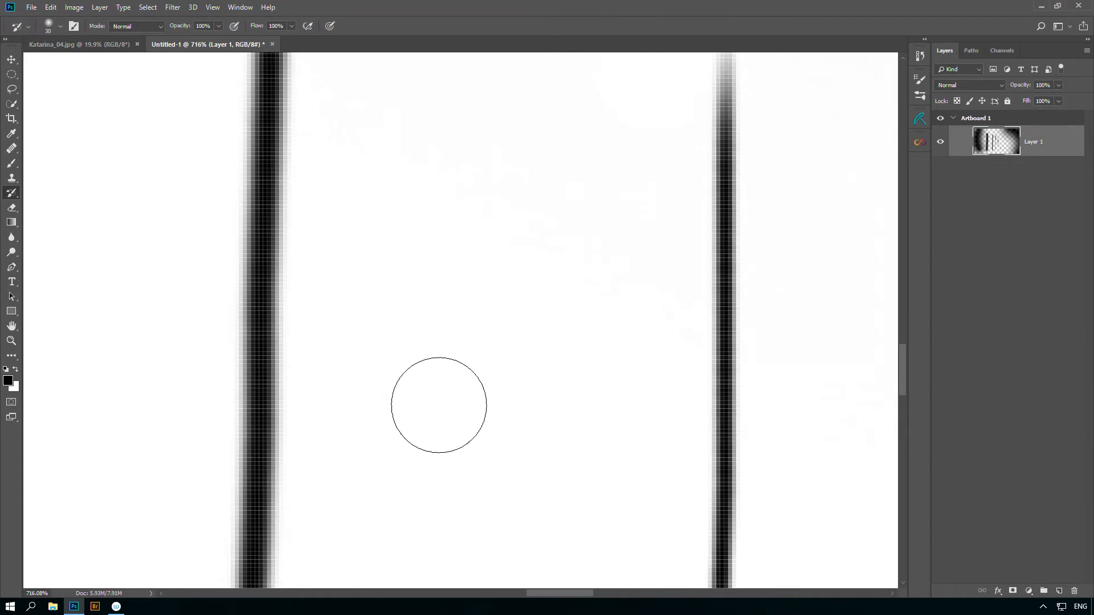
{"action": "key", "text": "bracketleft"}
{"action": "key", "text": "bracketleft"}
Step: Paint short thin marks between the two magnified lines using the Brush tool at 2 px and 1 px
{"action": "key", "text": "b"}
{"action": "left_click_drag", "start_coordinate": [433, 413], "coordinate": [446, 325]}
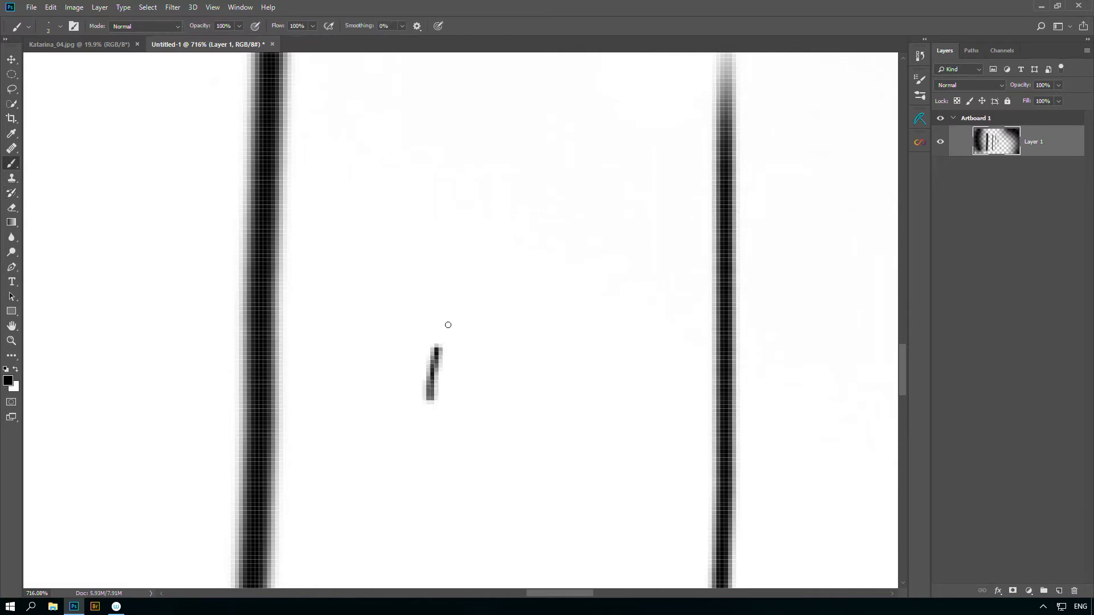
{"action": "left_click", "coordinate": [443, 435]}
{"action": "mouse_move", "coordinate": [442, 433]}
{"action": "left_mouse_down"}
{"action": "mouse_move", "coordinate": [435, 414]}
{"action": "mouse_move", "coordinate": [438, 502]}
{"action": "mouse_move", "coordinate": [439, 440]}
{"action": "left_mouse_up"}
{"action": "mouse_move", "coordinate": [433, 484]}
{"action": "left_mouse_down"}
{"action": "mouse_move", "coordinate": [432, 498]}
{"action": "mouse_move", "coordinate": [433, 436]}
{"action": "mouse_move", "coordinate": [433, 445]}
{"action": "left_mouse_up"}
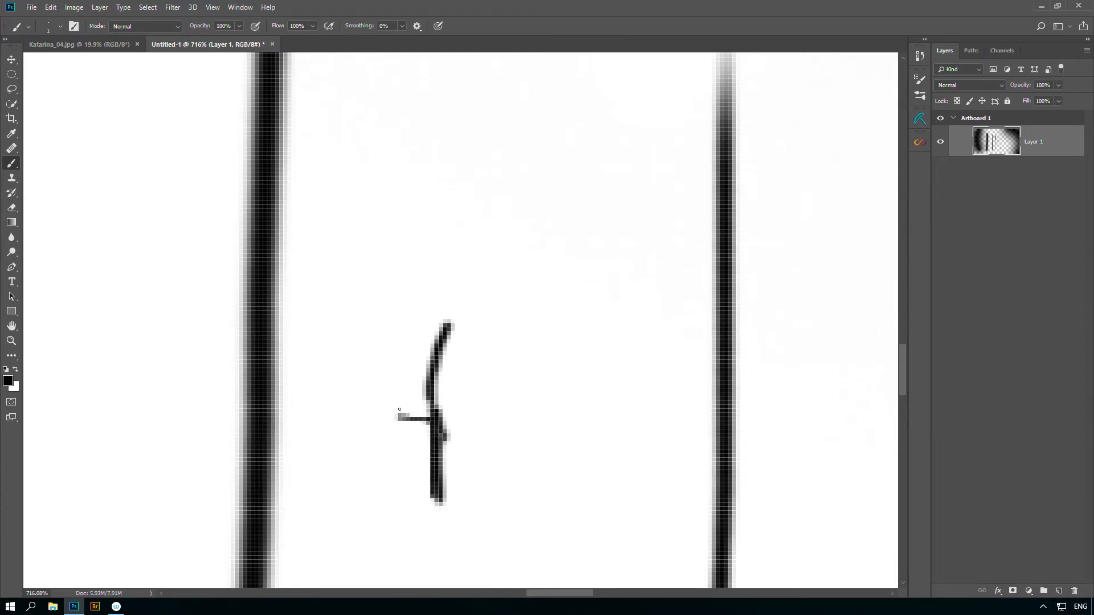
Step: Enlarge the brush to 60 px and paint a soft black spot over the upper part of the short marks
{"action": "key", "text": "bracketright"}
{"action": "key", "text": "bracketright"}
{"action": "key", "text": "bracketright"}
{"action": "key", "text": "bracketright"}
{"action": "key", "text": "bracketright"}
{"action": "key", "text": "bracketright"}
{"action": "key", "text": "bracketright"}
{"action": "key", "text": "bracketright"}
{"action": "key", "text": "bracketright"}
{"action": "key", "text": "bracketright"}
{"action": "key", "text": "bracketright"}
{"action": "key", "text": "bracketright"}
{"action": "key", "text": "bracketright"}
{"action": "key", "text": "bracketright"}
{"action": "key", "text": "bracketright"}
{"action": "key", "text": "bracketright"}
{"action": "left_click", "coordinate": [407, 317]}
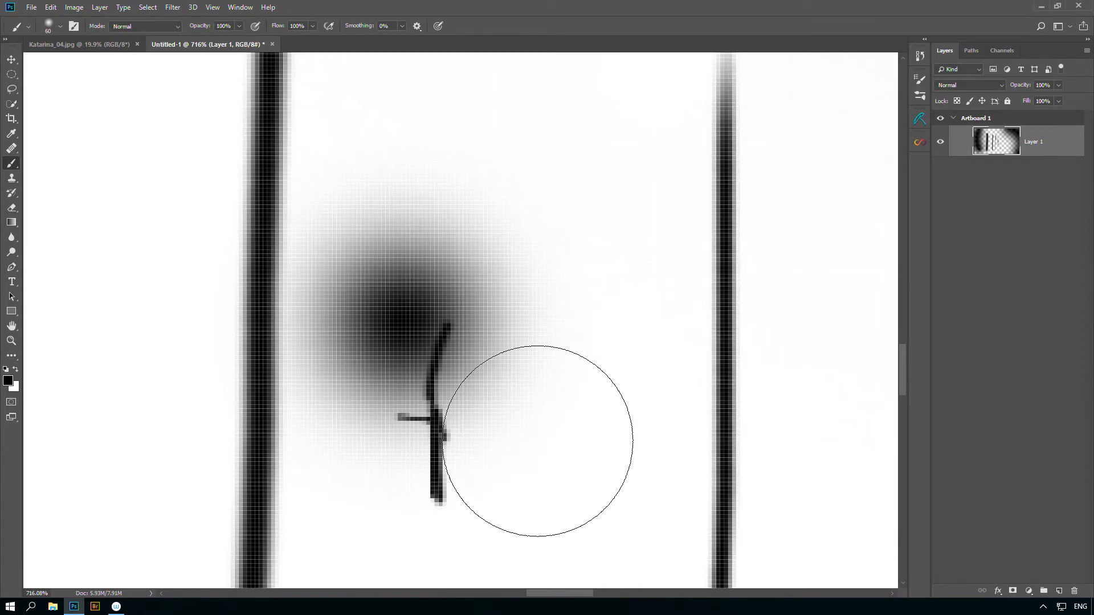
{"action": "left_click", "coordinate": [405, 322]}
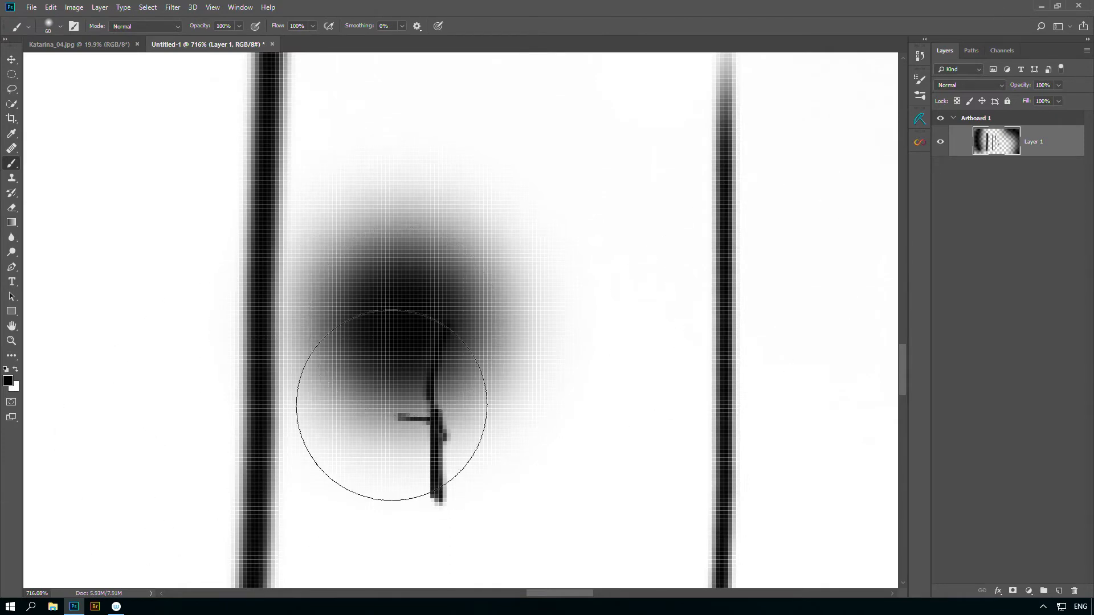
{"action": "mouse_move", "coordinate": [399, 289]}
{"action": "left_mouse_down"}
{"action": "mouse_move", "coordinate": [347, 306]}
{"action": "mouse_move", "coordinate": [416, 305]}
{"action": "mouse_move", "coordinate": [469, 289]}
{"action": "mouse_move", "coordinate": [336, 306]}
{"action": "mouse_move", "coordinate": [437, 305]}
{"action": "mouse_move", "coordinate": [408, 306]}
{"action": "left_mouse_up"}
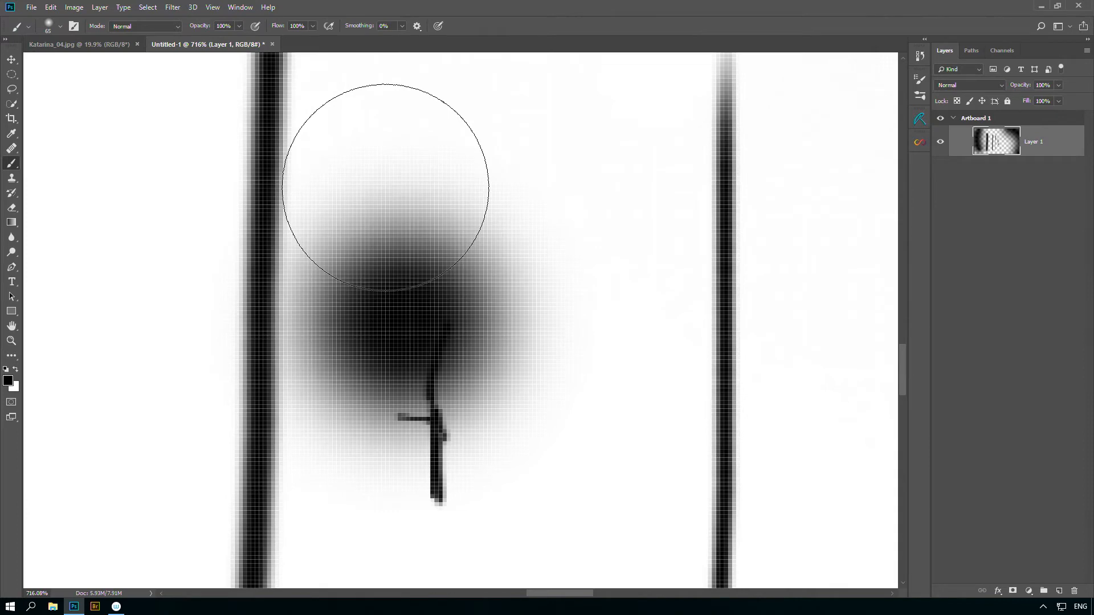
{"action": "mouse_move", "coordinate": [386, 182]}
{"action": "left_mouse_down"}
{"action": "mouse_move", "coordinate": [355, 242]}
{"action": "mouse_move", "coordinate": [419, 285]}
{"action": "left_mouse_up"}
Step: Switch to the History Brush and set its tip size to 58 px in the on-canvas brush settings
{"action": "key", "text": "y"}
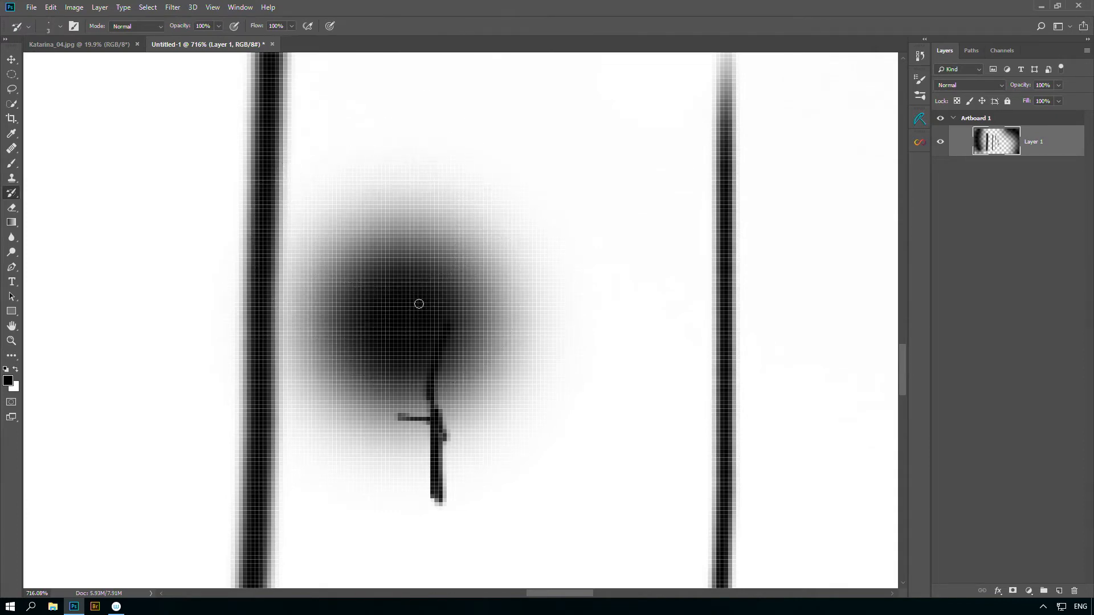
{"action": "right_click", "coordinate": [420, 303]}
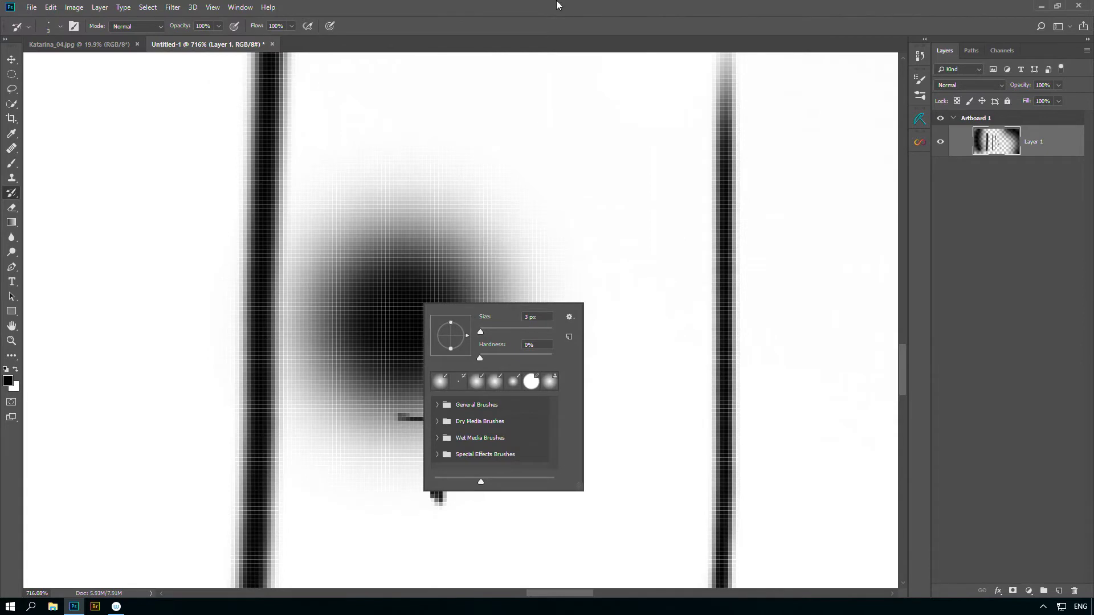
{"action": "left_click", "coordinate": [550, 26]}
{"action": "right_click", "coordinate": [392, 307]}
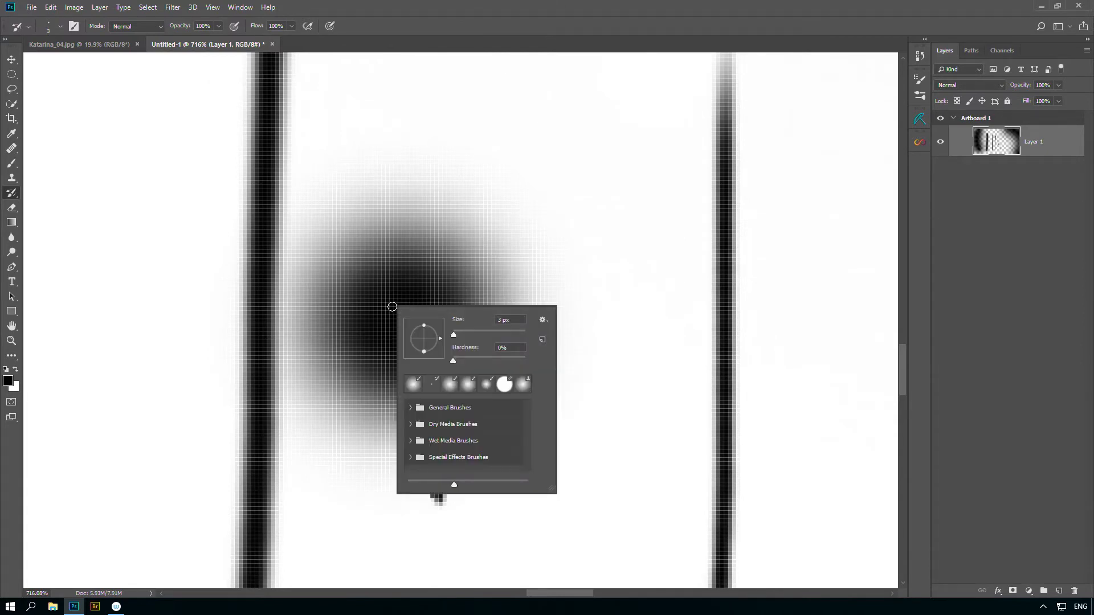
{"action": "mouse_move", "coordinate": [449, 333]}
{"action": "left_mouse_down"}
{"action": "mouse_move", "coordinate": [473, 334]}
{"action": "mouse_move", "coordinate": [465, 330]}
{"action": "left_mouse_up"}
{"action": "left_click_drag", "start_coordinate": [471, 335], "coordinate": [472, 336]}
{"action": "left_click_drag", "start_coordinate": [531, 327], "coordinate": [532, 327]}
{"action": "left_click", "coordinate": [484, 332]}
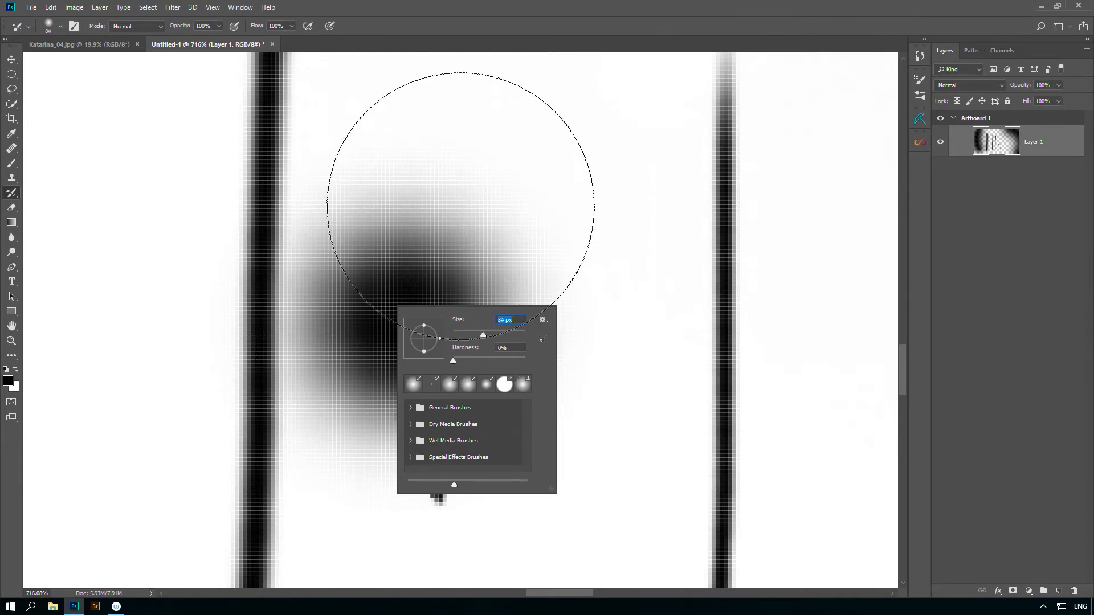
{"action": "left_click", "coordinate": [474, 332]}
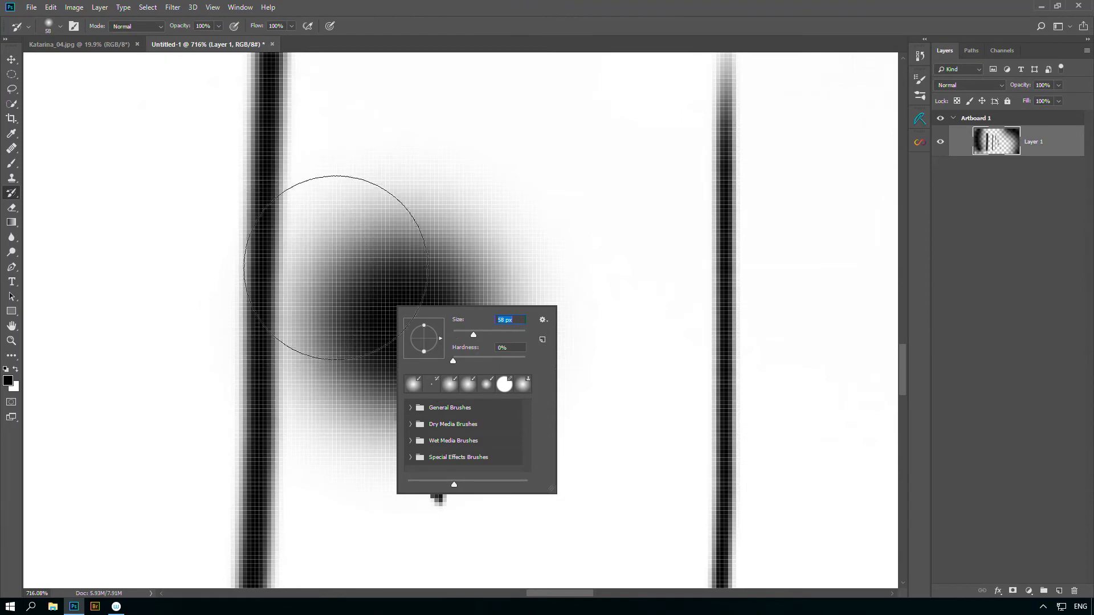
Step: Erase part of the thicker line and the black spot's left side with the History Brush, and turn on the CMYK proof preview
{"action": "right_click", "coordinate": [335, 265]}
{"action": "left_click", "coordinate": [293, 217]}
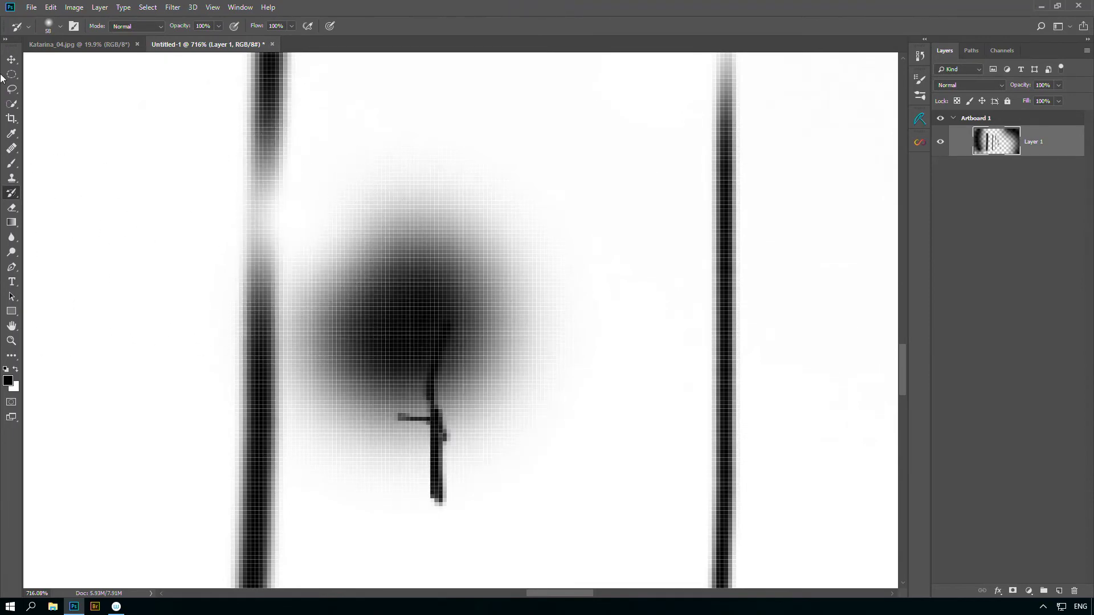
{"action": "right_click", "coordinate": [414, 301]}
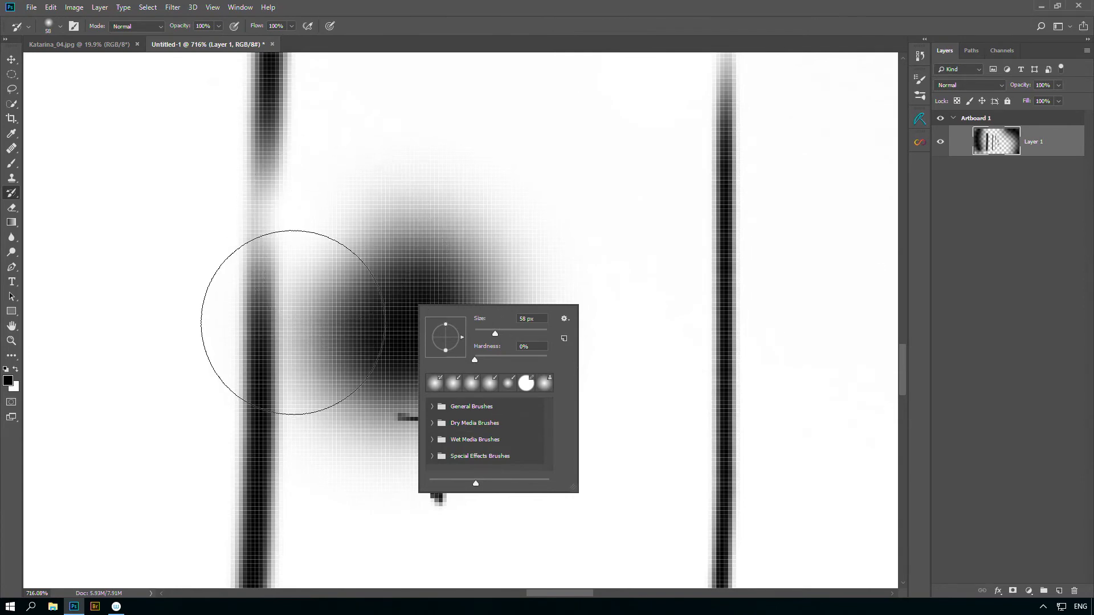
{"action": "left_click", "coordinate": [292, 322]}
{"action": "left_click", "coordinate": [293, 323]}
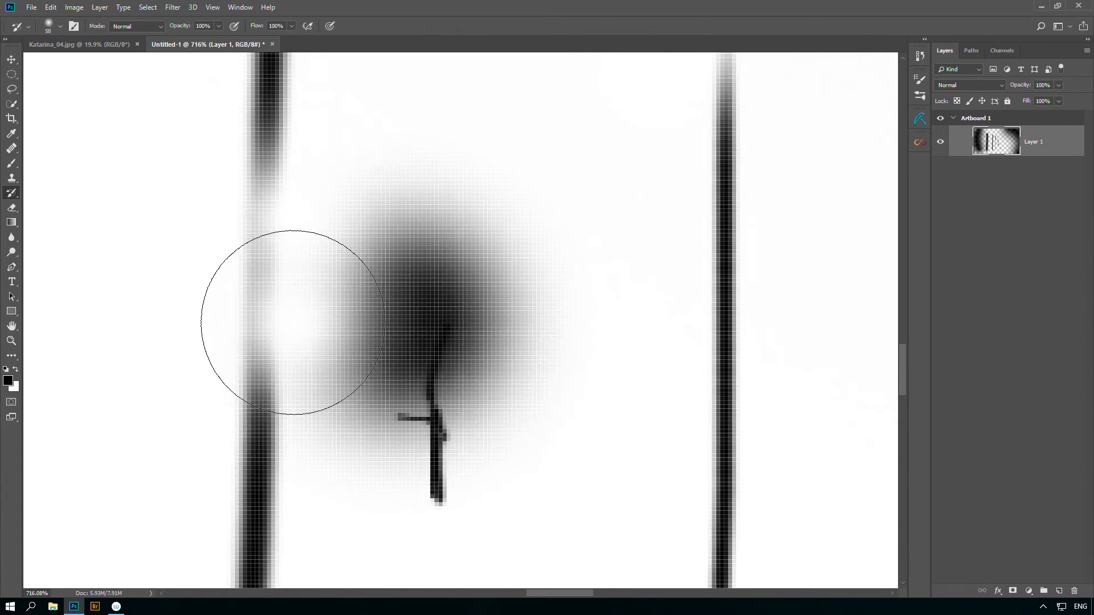
{"action": "key", "text": "ctrl+y"}
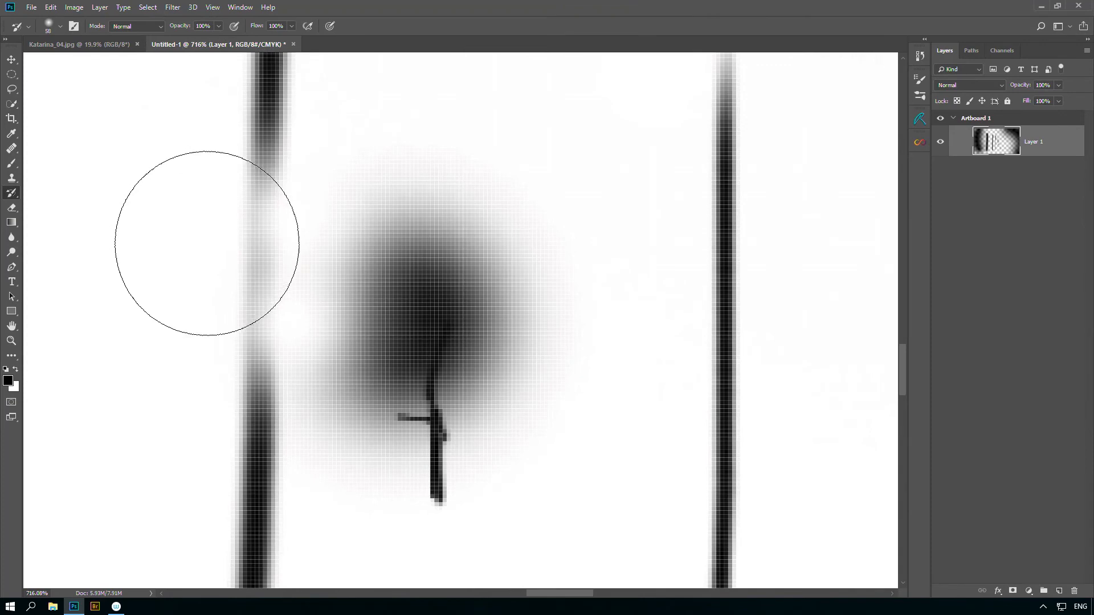
Step: Fit the artboard in view, set the Brush tool to 1% flow and 125 px, and paint a faint stroke between the two thickest lines
{"action": "key", "text": "z"}
{"action": "right_click", "coordinate": [462, 291]}
{"action": "left_click", "coordinate": [482, 296]}
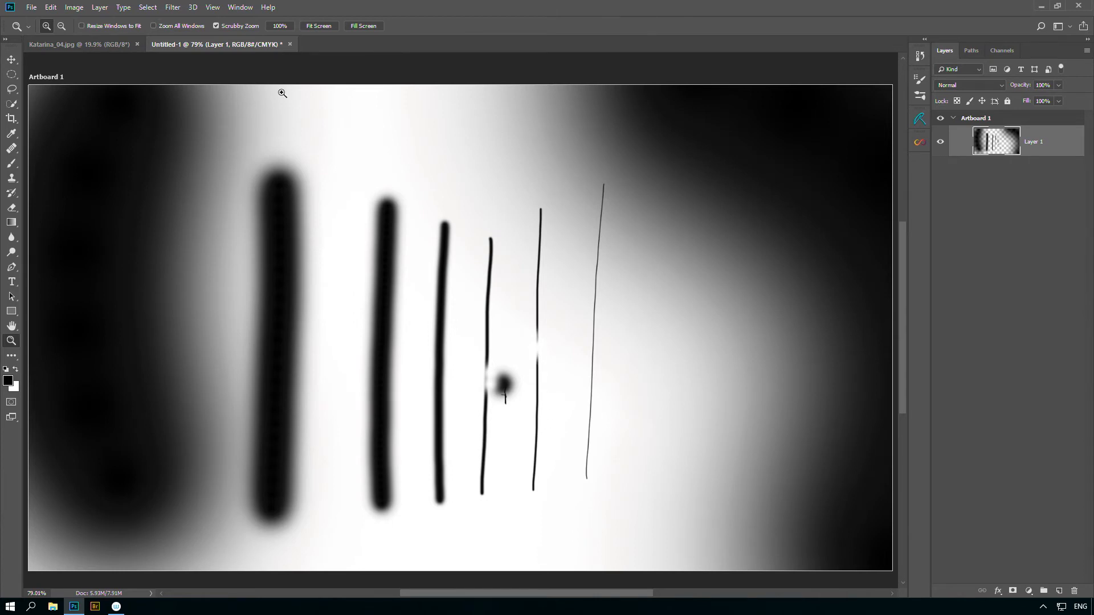
{"action": "key", "text": "b"}
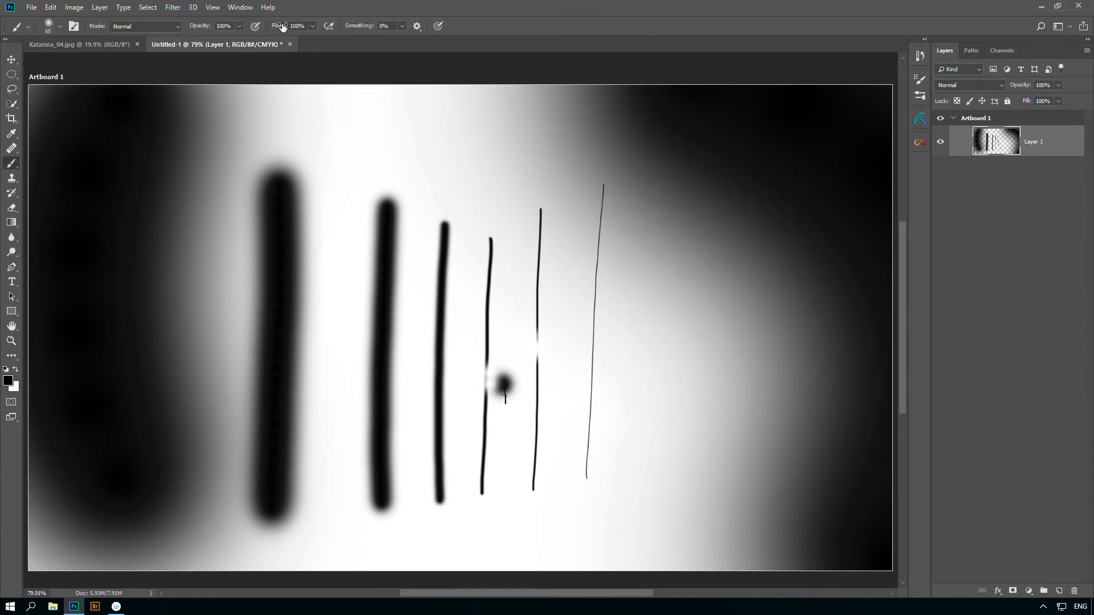
{"action": "left_click_drag", "start_coordinate": [277, 26], "coordinate": [270, 29]}
{"action": "key", "text": "]"}
{"action": "key", "text": "]"}
{"action": "key", "text": "]"}
{"action": "key", "text": "]"}
{"action": "key", "text": "]"}
{"action": "left_click_drag", "start_coordinate": [335, 274], "coordinate": [336, 361]}
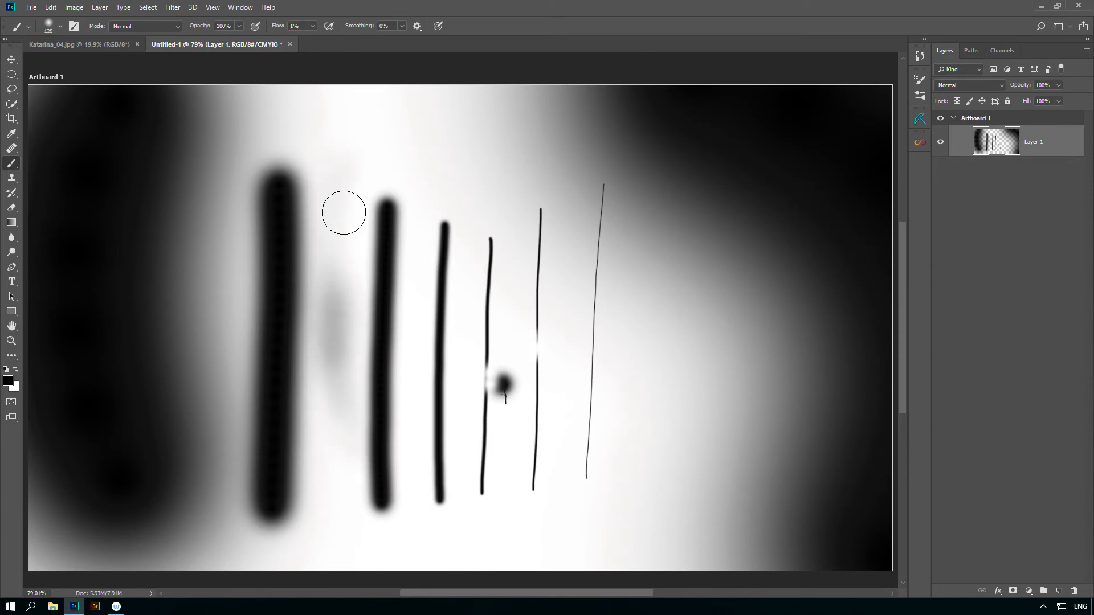
Step: Paint a darker curved stroke between the two thickest lines at 24% flow, and lower the Brush tool's flow to 6%
{"action": "left_click_drag", "start_coordinate": [276, 26], "coordinate": [290, 26]}
{"action": "left_click_drag", "start_coordinate": [335, 375], "coordinate": [307, 230]}
{"action": "mouse_move", "coordinate": [331, 157]}
{"action": "left_mouse_down"}
{"action": "mouse_move", "coordinate": [326, 278]}
{"action": "mouse_move", "coordinate": [344, 203]}
{"action": "left_mouse_up"}
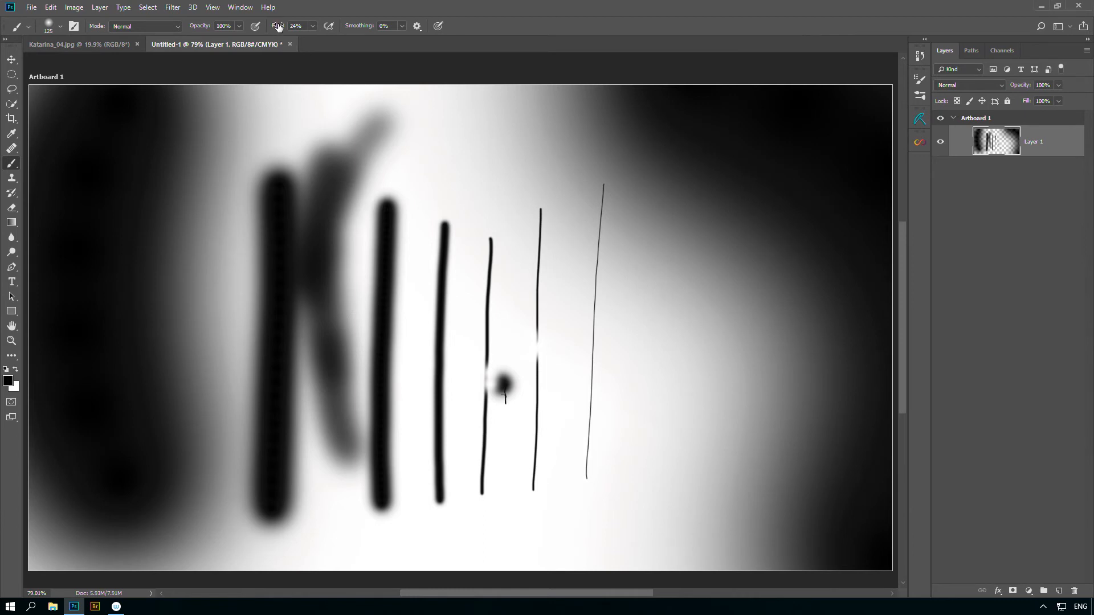
{"action": "left_click_drag", "start_coordinate": [286, 25], "coordinate": [277, 26]}
Step: Switch to the Pencil Tool and enlarge its tip to 125 px
{"action": "key", "text": "shift+b"}
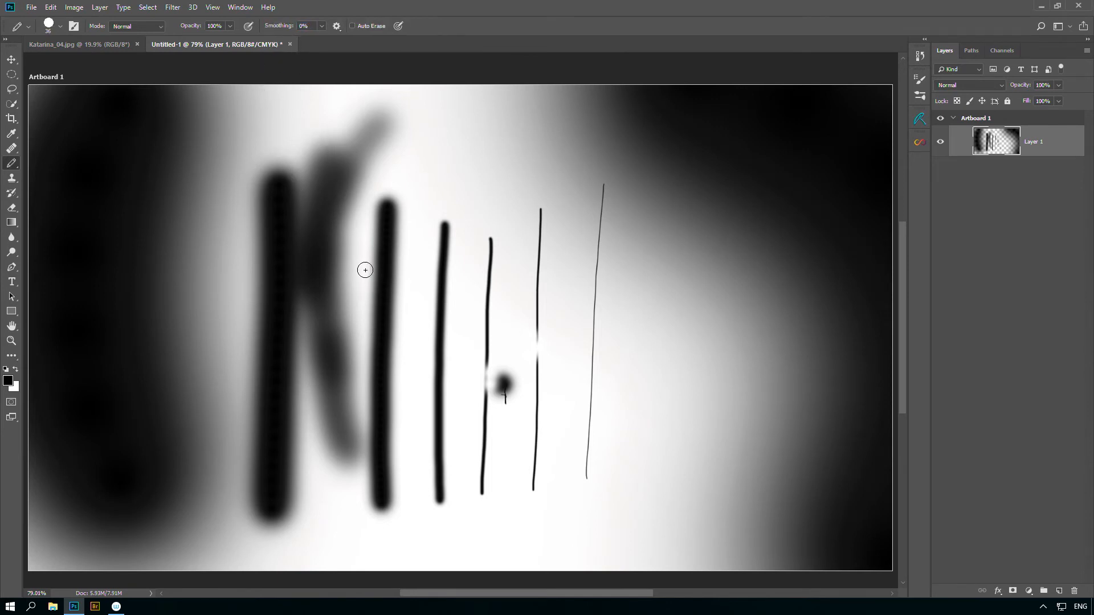
{"action": "key", "text": "bracketright"}
{"action": "key", "text": "bracketright"}
{"action": "key", "text": "bracketright"}
{"action": "key", "text": "bracketright"}
{"action": "key", "text": "bracketright"}
{"action": "key", "text": "bracketright"}
{"action": "key", "text": "bracketright"}
{"action": "key", "text": "bracketright"}
{"action": "right_click", "coordinate": [11, 164]}
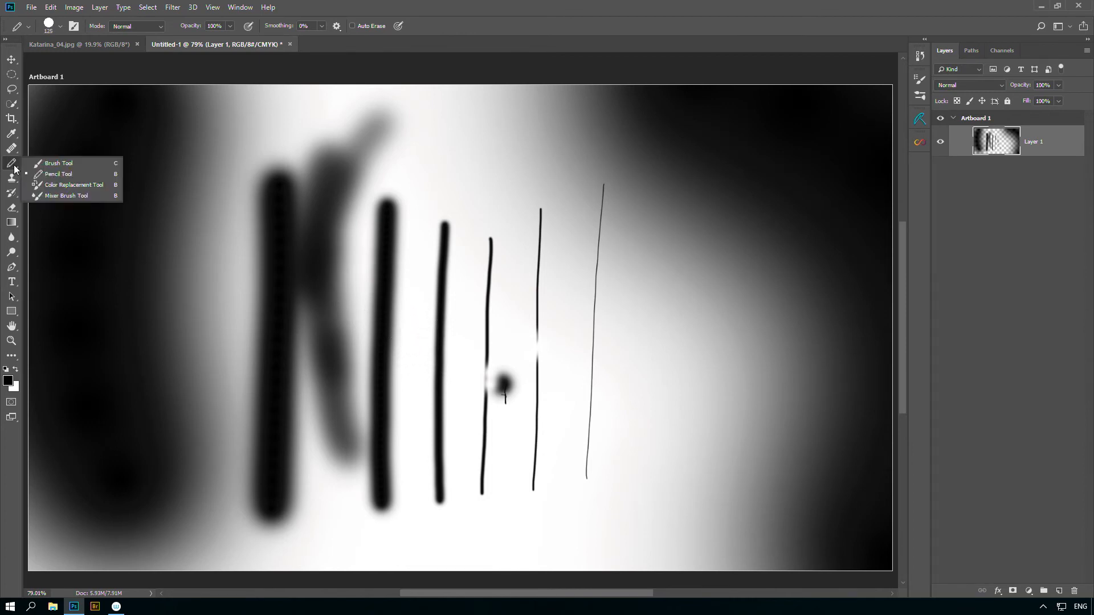
{"action": "left_click", "coordinate": [84, 176]}
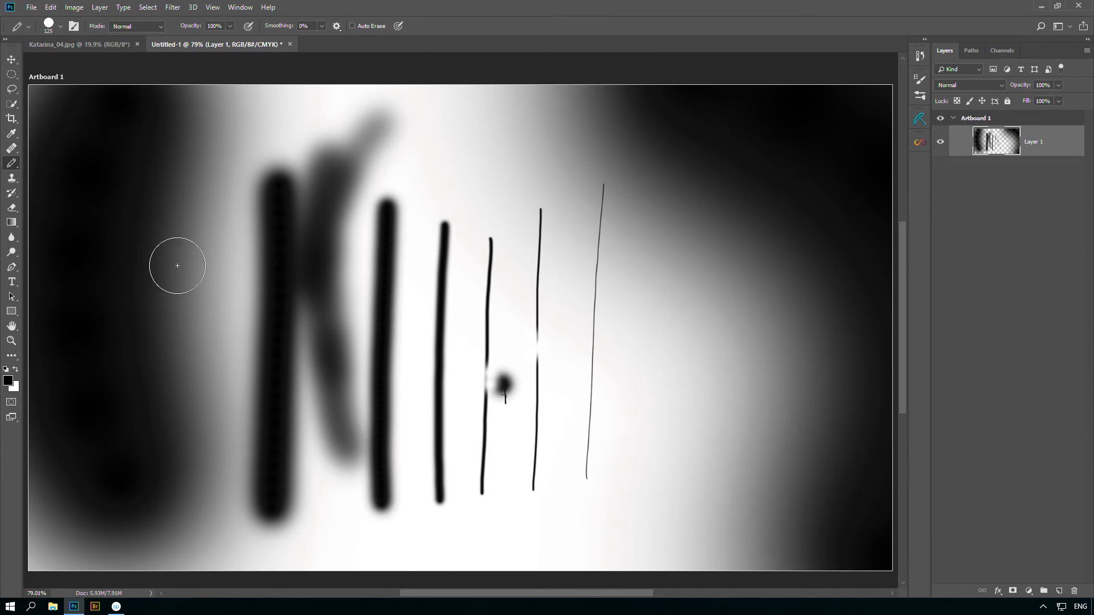
Step: Paint a hard-edged black dot between the third and fourth lines and continue with solid black strokes across the artboard using the Pencil Tool
{"action": "right_click", "coordinate": [17, 167]}
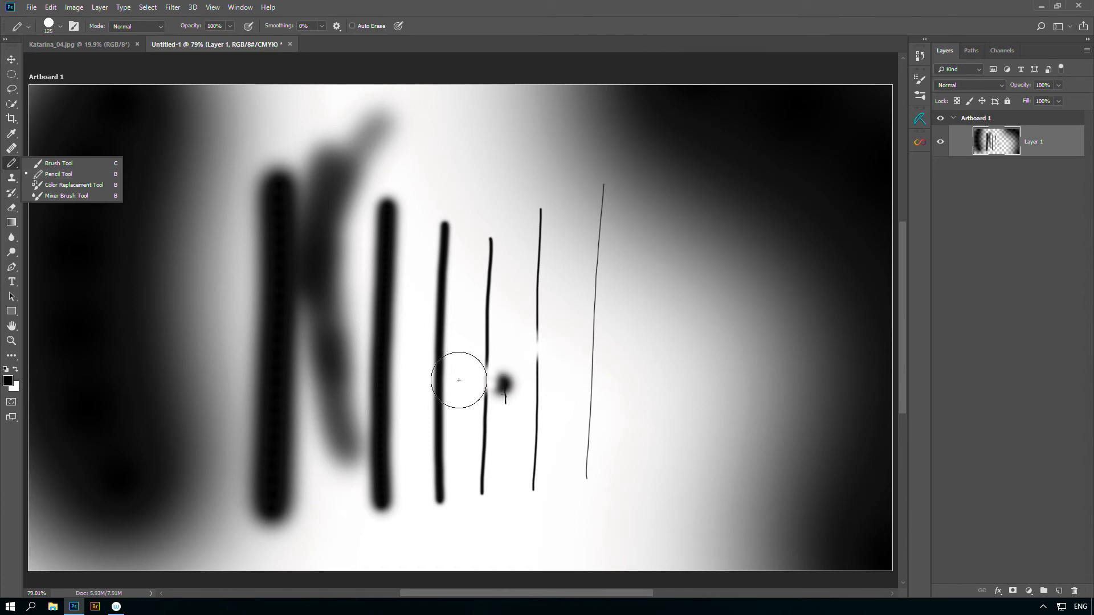
{"action": "left_click", "coordinate": [462, 394]}
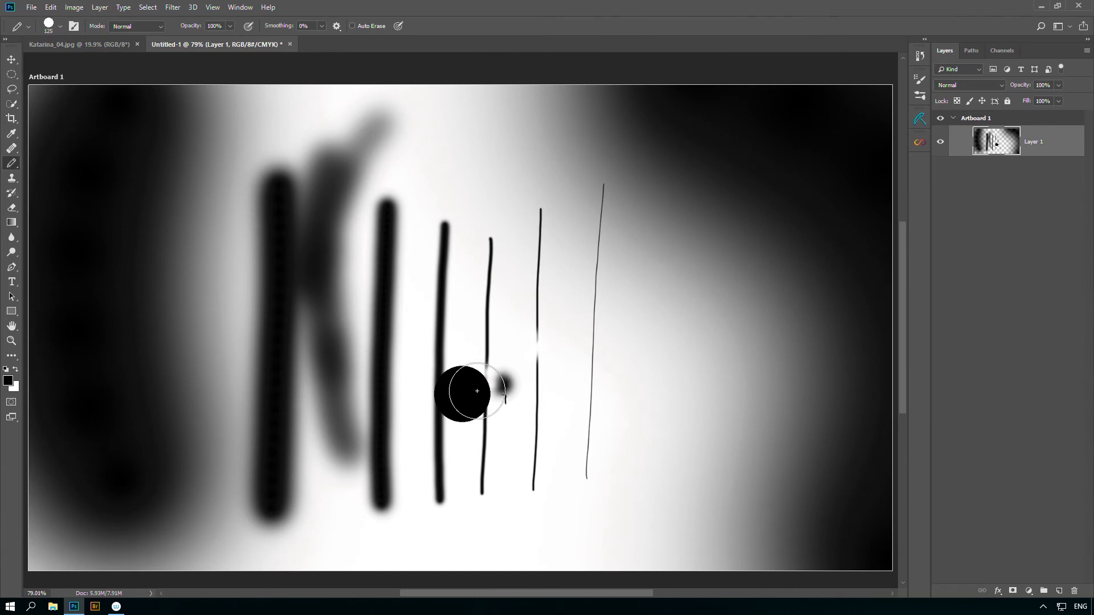
{"action": "mouse_move", "coordinate": [459, 447]}
{"action": "left_mouse_down"}
{"action": "mouse_move", "coordinate": [453, 214]}
{"action": "mouse_move", "coordinate": [440, 458]}
{"action": "left_mouse_up"}
{"action": "mouse_move", "coordinate": [38, 123]}
{"action": "left_mouse_down"}
{"action": "mouse_move", "coordinate": [68, 102]}
{"action": "mouse_move", "coordinate": [27, 252]}
{"action": "mouse_move", "coordinate": [46, 317]}
{"action": "mouse_move", "coordinate": [252, 156]}
{"action": "mouse_move", "coordinate": [343, 124]}
{"action": "mouse_move", "coordinate": [129, 452]}
{"action": "mouse_move", "coordinate": [419, 154]}
{"action": "mouse_move", "coordinate": [620, 97]}
{"action": "mouse_move", "coordinate": [582, 179]}
{"action": "mouse_move", "coordinate": [785, 217]}
{"action": "mouse_move", "coordinate": [817, 335]}
{"action": "mouse_move", "coordinate": [743, 501]}
{"action": "mouse_move", "coordinate": [779, 555]}
{"action": "mouse_move", "coordinate": [874, 559]}
{"action": "mouse_move", "coordinate": [866, 444]}
{"action": "mouse_move", "coordinate": [805, 383]}
{"action": "left_mouse_up"}
Step: Enlarge the pencil to 700 px and cover the rest of the artboard with solid black
{"action": "key", "text": "bracketright"}
{"action": "key", "text": "bracketright"}
{"action": "key", "text": "bracketright"}
{"action": "key", "text": "bracketright"}
{"action": "key", "text": "bracketright"}
{"action": "key", "text": "bracketright"}
{"action": "key", "text": "bracketright"}
{"action": "mouse_move", "coordinate": [733, 452]}
{"action": "left_mouse_down"}
{"action": "mouse_move", "coordinate": [230, 484]}
{"action": "mouse_move", "coordinate": [262, 161]}
{"action": "mouse_move", "coordinate": [752, 275]}
{"action": "mouse_move", "coordinate": [874, 146]}
{"action": "mouse_move", "coordinate": [80, 181]}
{"action": "mouse_move", "coordinate": [629, 474]}
{"action": "left_mouse_up"}
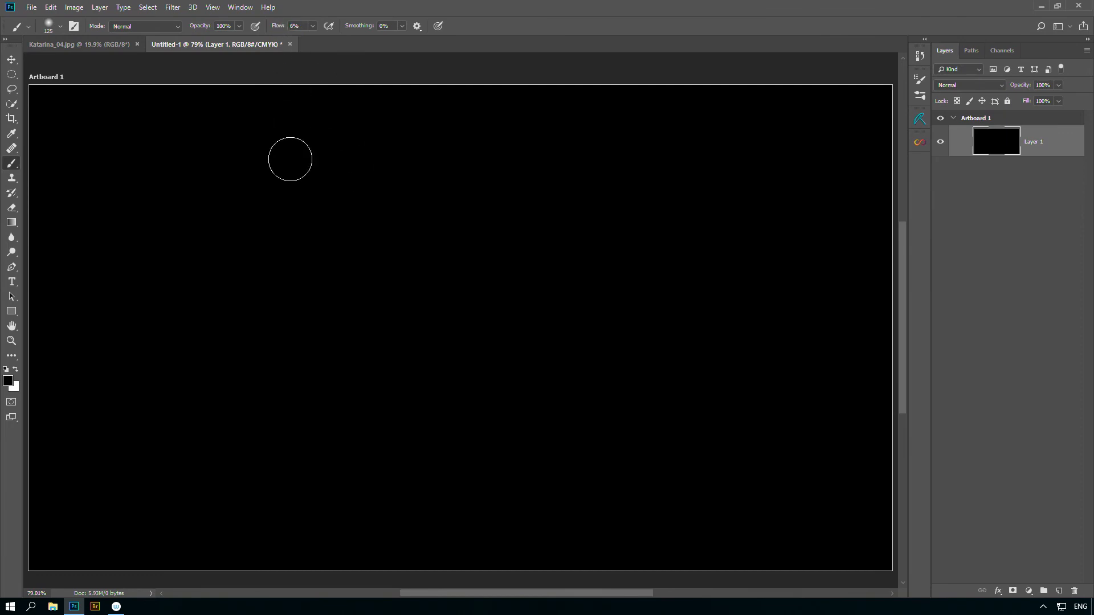
Step: Paint a soft white face with a curved outline, eyes, nose and mouth using the Brush tool at 90 px and 6% flow
{"action": "key", "text": "bracketleft"}
{"action": "key", "text": "bracketleft"}
{"action": "key", "text": "x"}
{"action": "mouse_move", "coordinate": [300, 500]}
{"action": "left_mouse_down"}
{"action": "mouse_move", "coordinate": [308, 275]}
{"action": "mouse_move", "coordinate": [272, 337]}
{"action": "mouse_move", "coordinate": [281, 461]}
{"action": "mouse_move", "coordinate": [358, 120]}
{"action": "mouse_move", "coordinate": [268, 420]}
{"action": "mouse_move", "coordinate": [393, 107]}
{"action": "mouse_move", "coordinate": [354, 146]}
{"action": "mouse_move", "coordinate": [308, 518]}
{"action": "mouse_move", "coordinate": [293, 525]}
{"action": "mouse_move", "coordinate": [342, 515]}
{"action": "left_mouse_up"}
{"action": "mouse_move", "coordinate": [466, 247]}
{"action": "left_mouse_down"}
{"action": "mouse_move", "coordinate": [447, 205]}
{"action": "mouse_move", "coordinate": [574, 217]}
{"action": "mouse_move", "coordinate": [440, 423]}
{"action": "mouse_move", "coordinate": [698, 336]}
{"action": "left_mouse_up"}
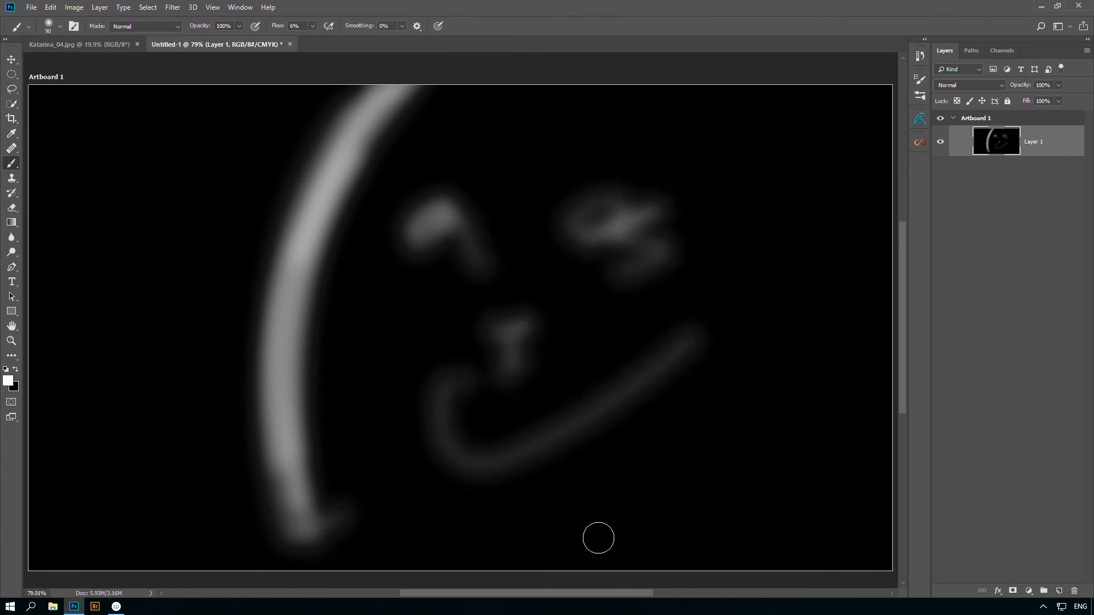
Step: Switch to the Pencil Tool at 300 px and paint a solid white band as the right edge of the face
{"action": "key", "text": "shift+b"}
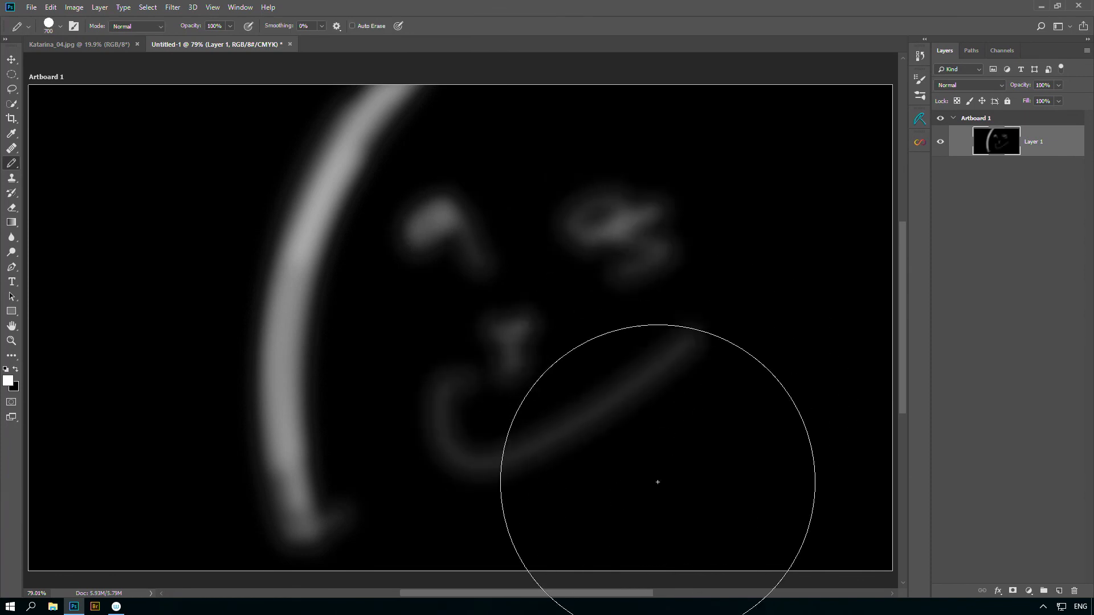
{"action": "key", "text": "bracketleft"}
{"action": "key", "text": "bracketleft"}
{"action": "key", "text": "bracketleft"}
{"action": "key", "text": "bracketleft"}
{"action": "left_click", "coordinate": [790, 530]}
{"action": "mouse_move", "coordinate": [825, 466]}
{"action": "left_mouse_down"}
{"action": "mouse_move", "coordinate": [845, 213]}
{"action": "mouse_move", "coordinate": [771, 107]}
{"action": "left_mouse_up"}
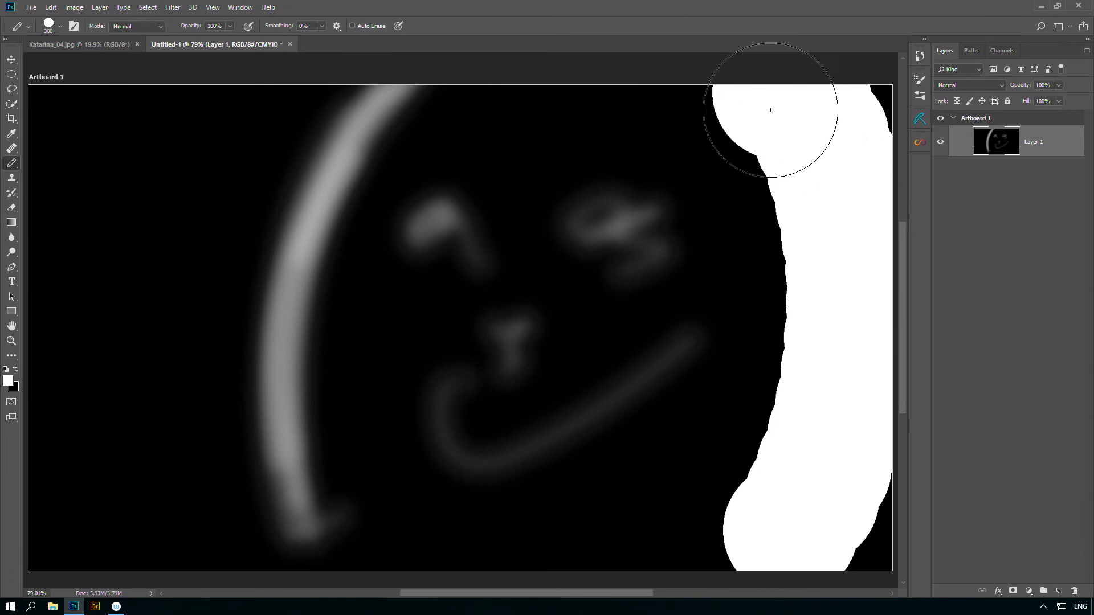
Step: Paint the face's eyes, nose, mouth and left edge in solid white with the 300 px pencil
{"action": "left_click", "coordinate": [442, 220]}
{"action": "left_click", "coordinate": [618, 215]}
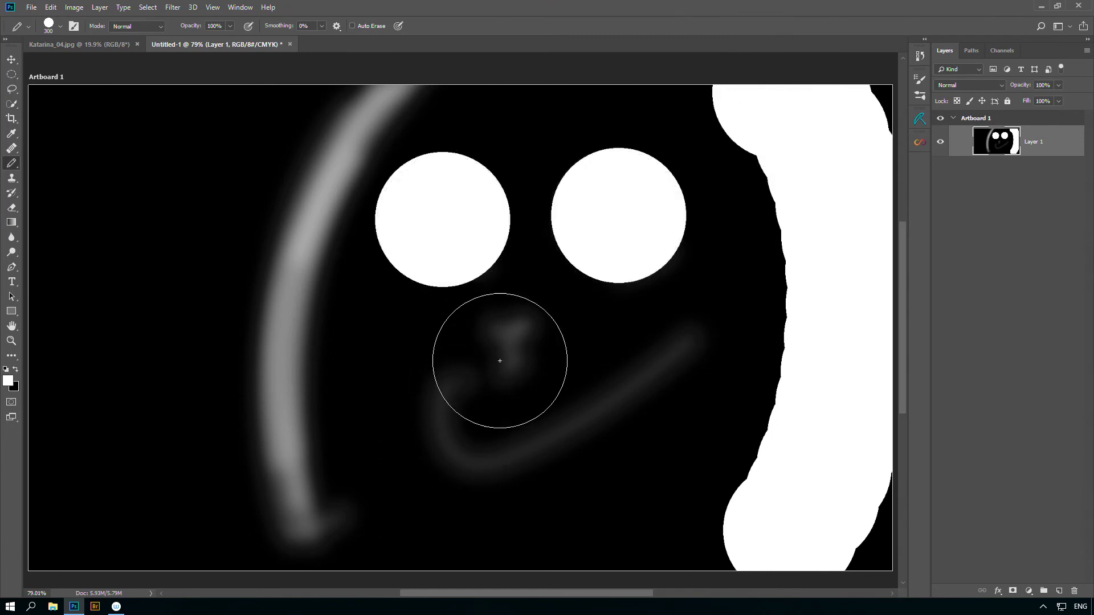
{"action": "left_click", "coordinate": [535, 345]}
{"action": "left_click_drag", "start_coordinate": [411, 486], "coordinate": [574, 524]}
{"action": "left_click_drag", "start_coordinate": [640, 488], "coordinate": [664, 462]}
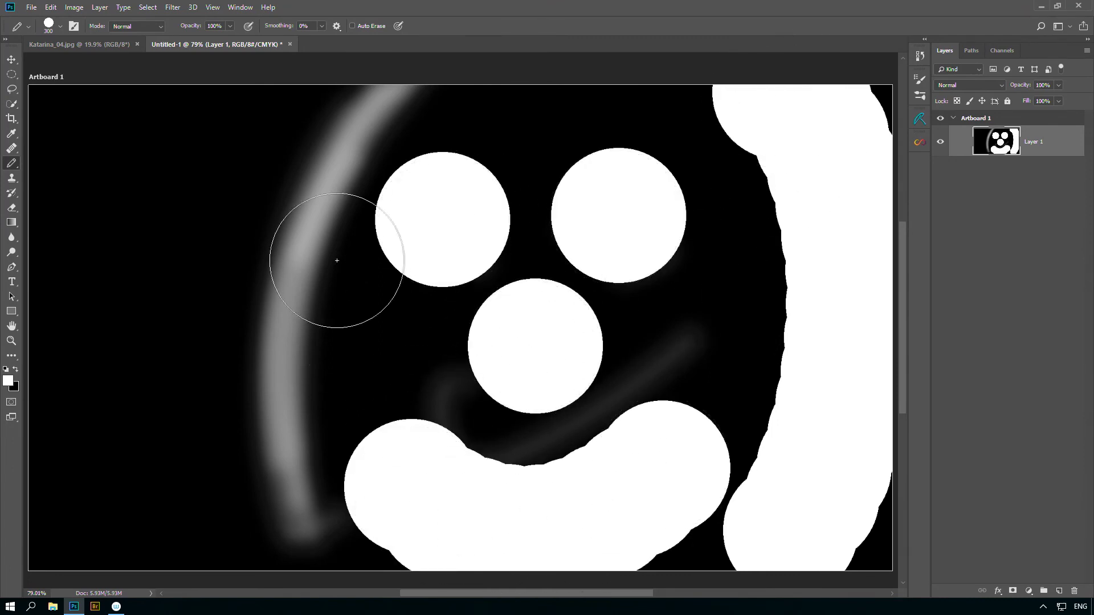
{"action": "left_click_drag", "start_coordinate": [302, 93], "coordinate": [248, 173]}
{"action": "left_click_drag", "start_coordinate": [239, 228], "coordinate": [211, 513]}
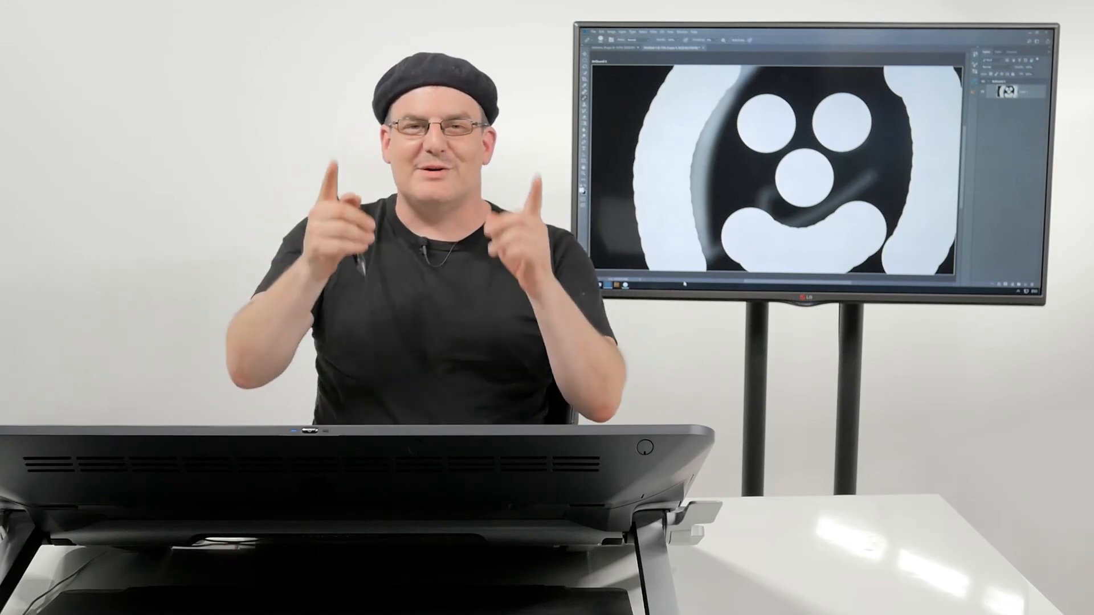